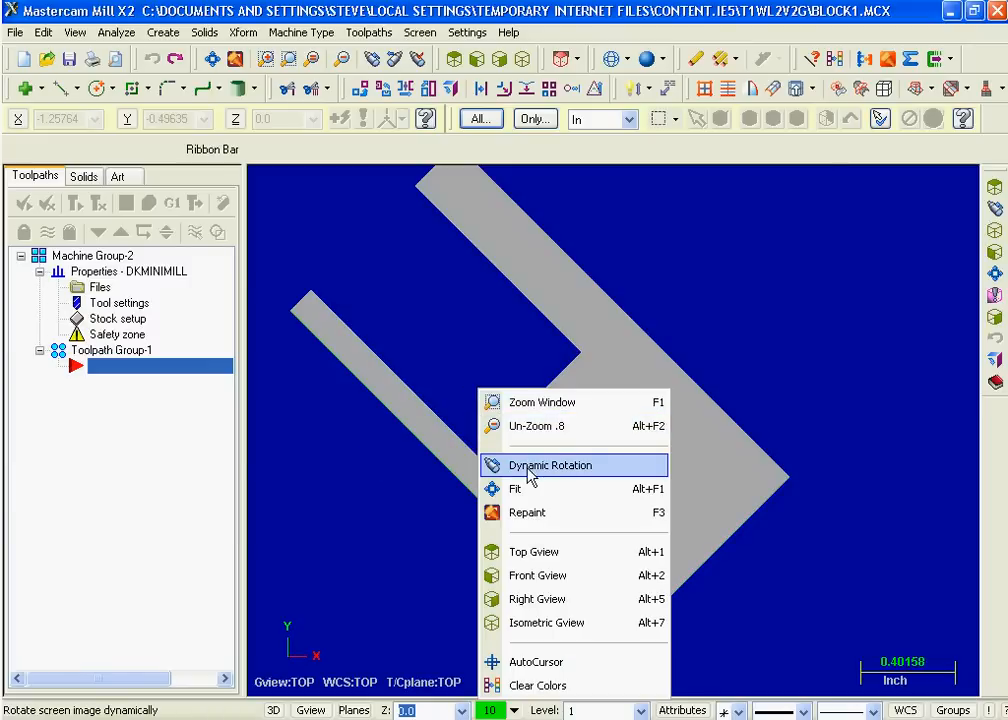
Create a new view by geometry from the circular edge of the hole in the block's side face, limiting selection to arcs.
left_click(530, 468)
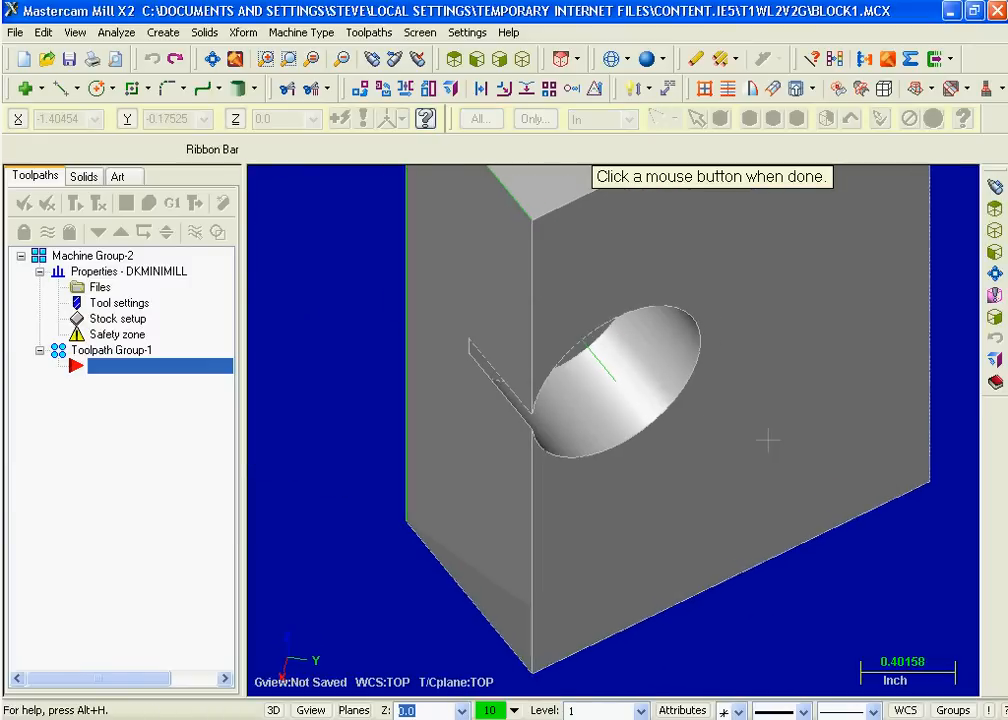
left_click(768, 440)
right_click(358, 333)
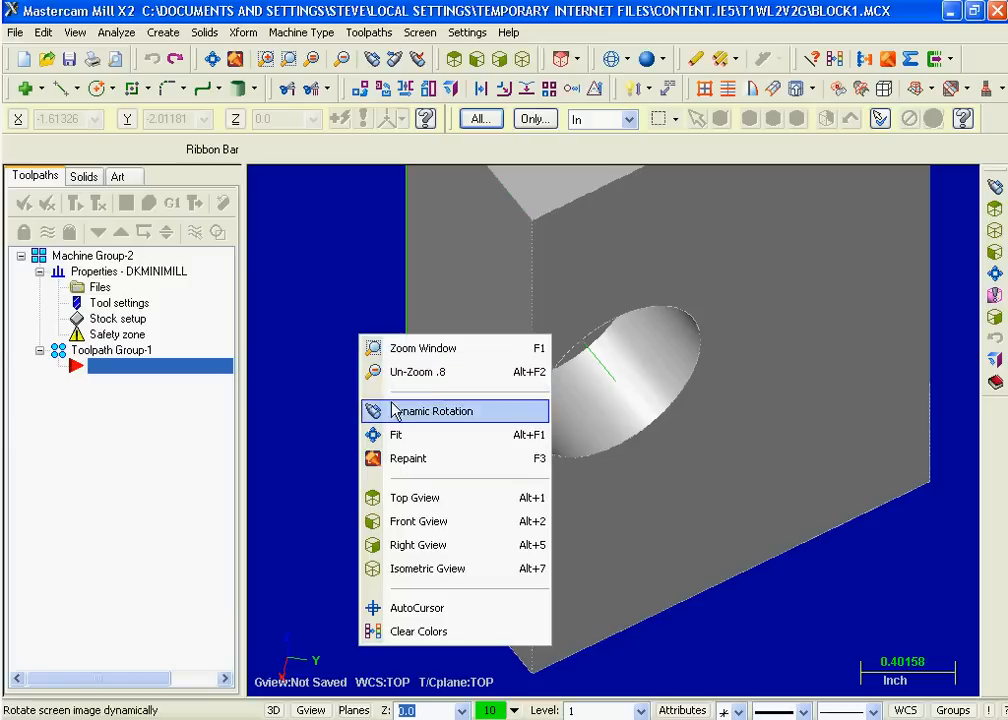
left_click(401, 436)
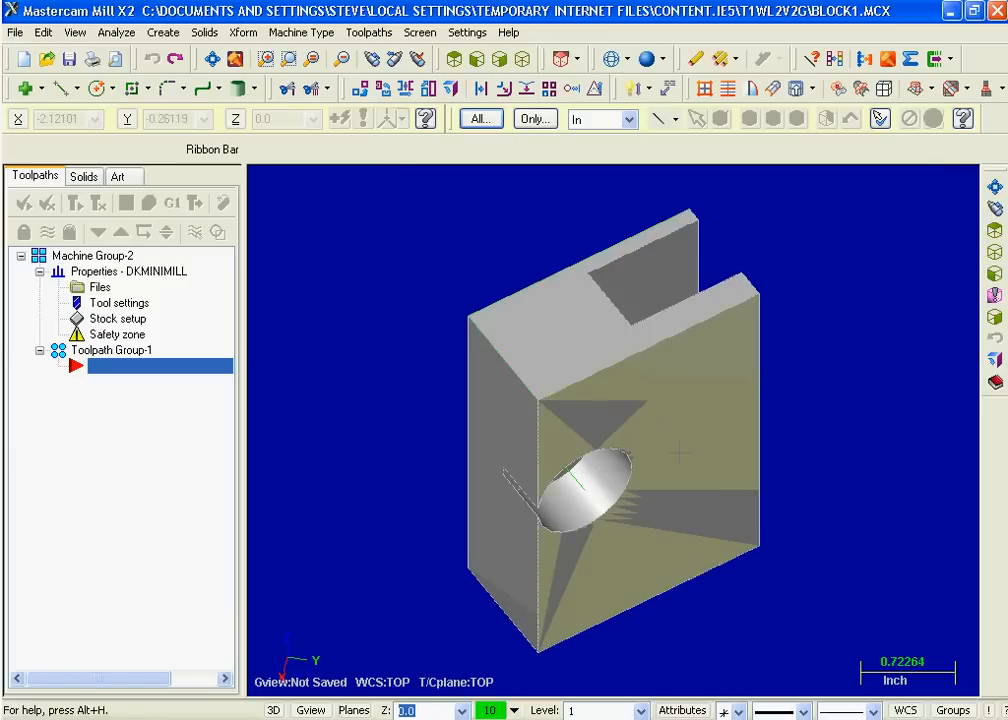
left_click(905, 710)
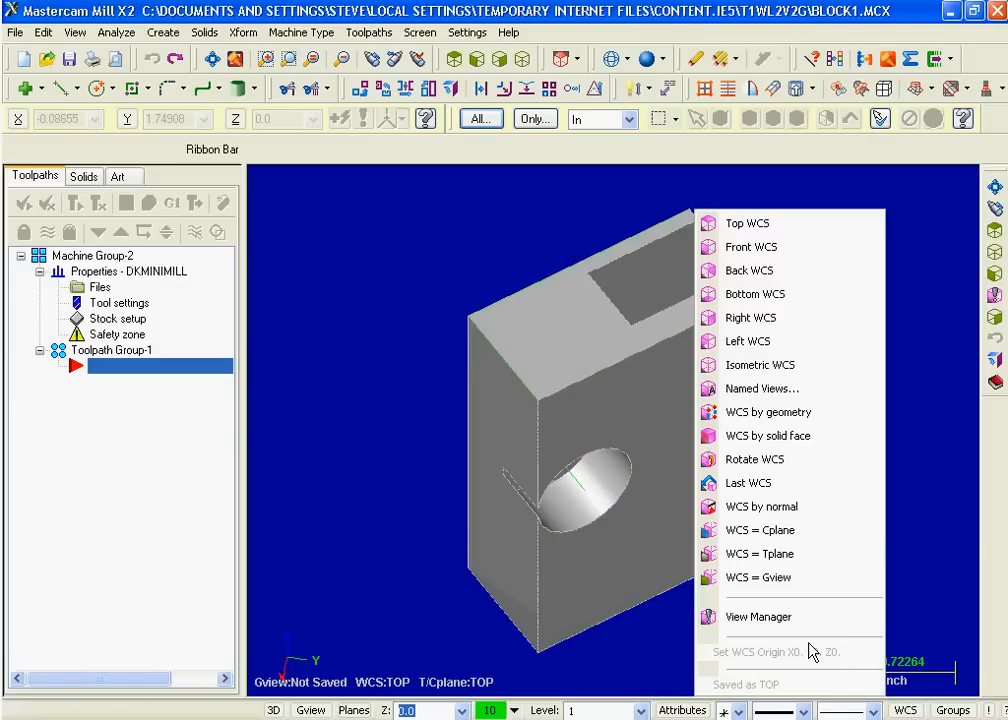
left_click(790, 617)
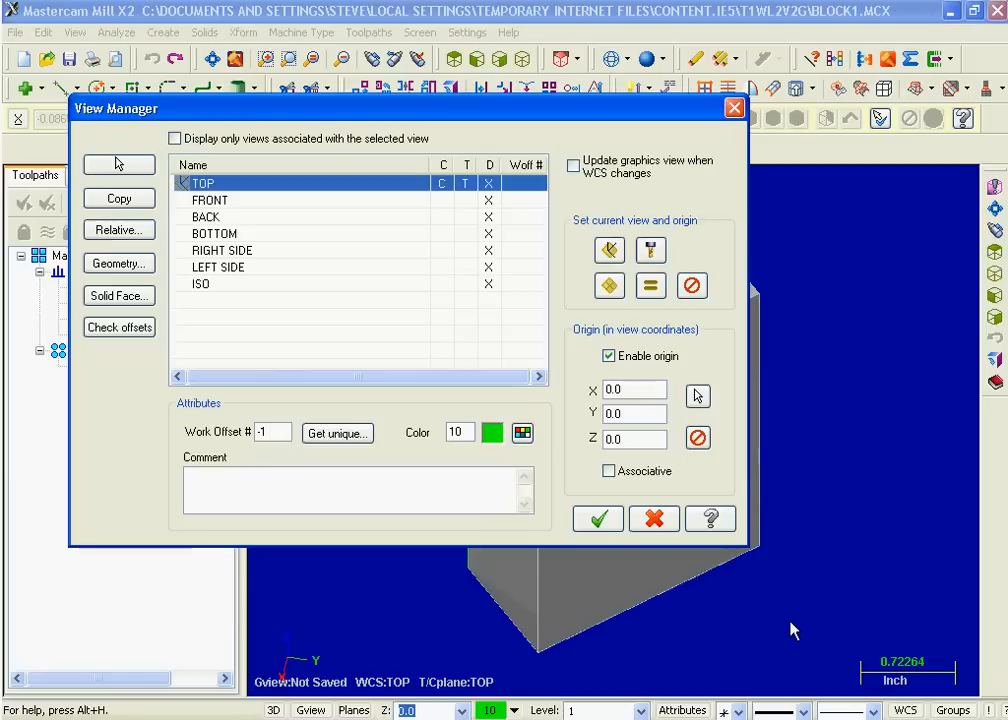
left_click(125, 266)
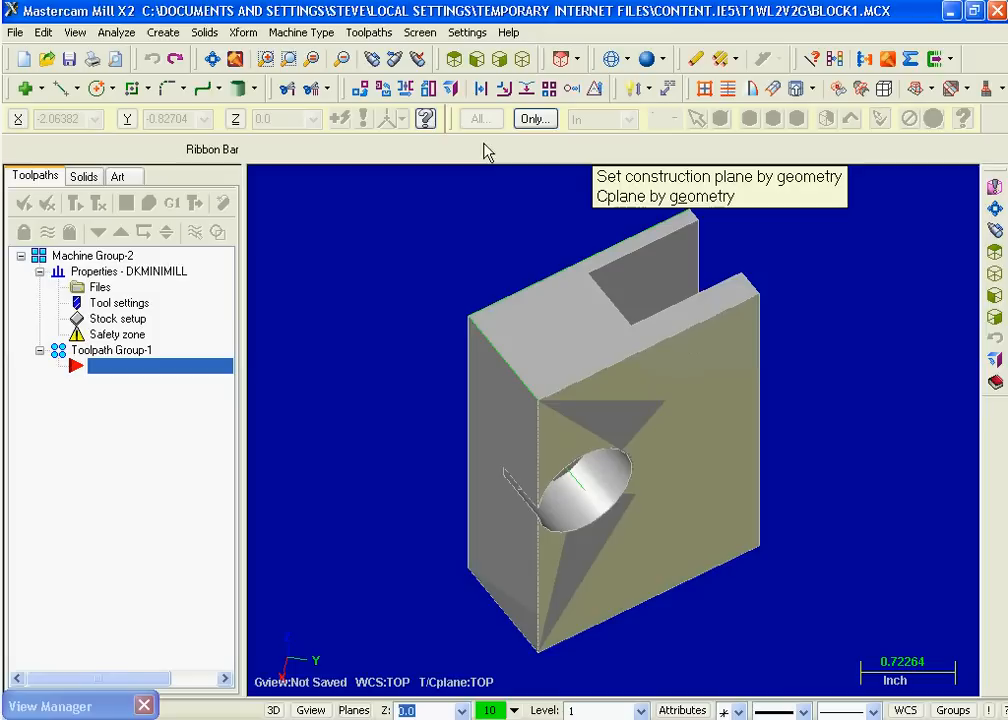
left_click(534, 118)
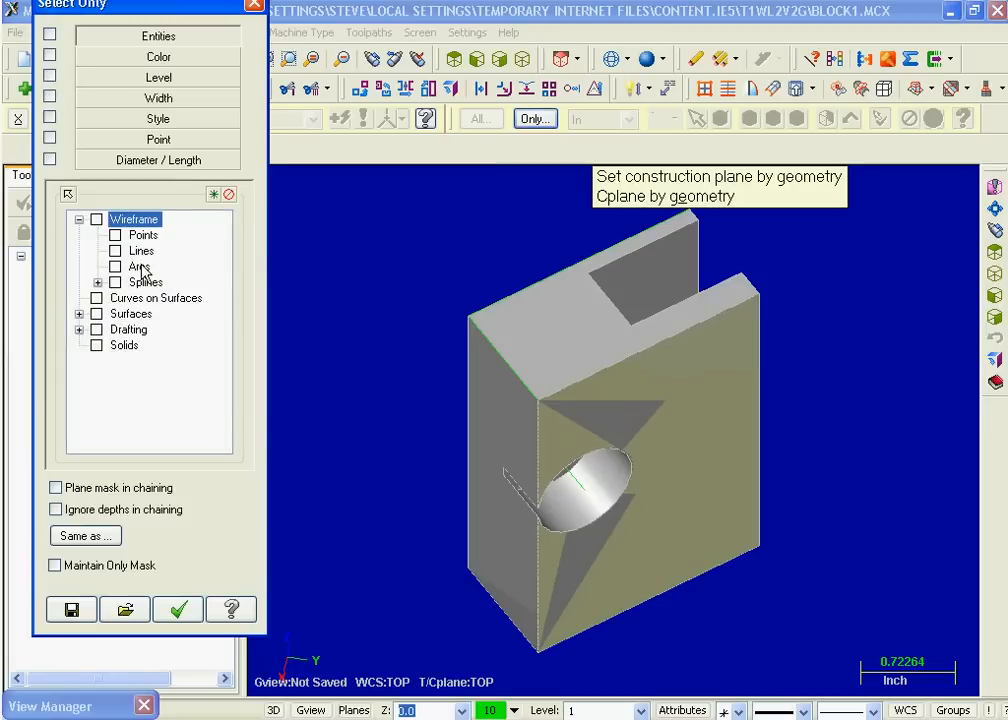
left_click(139, 266)
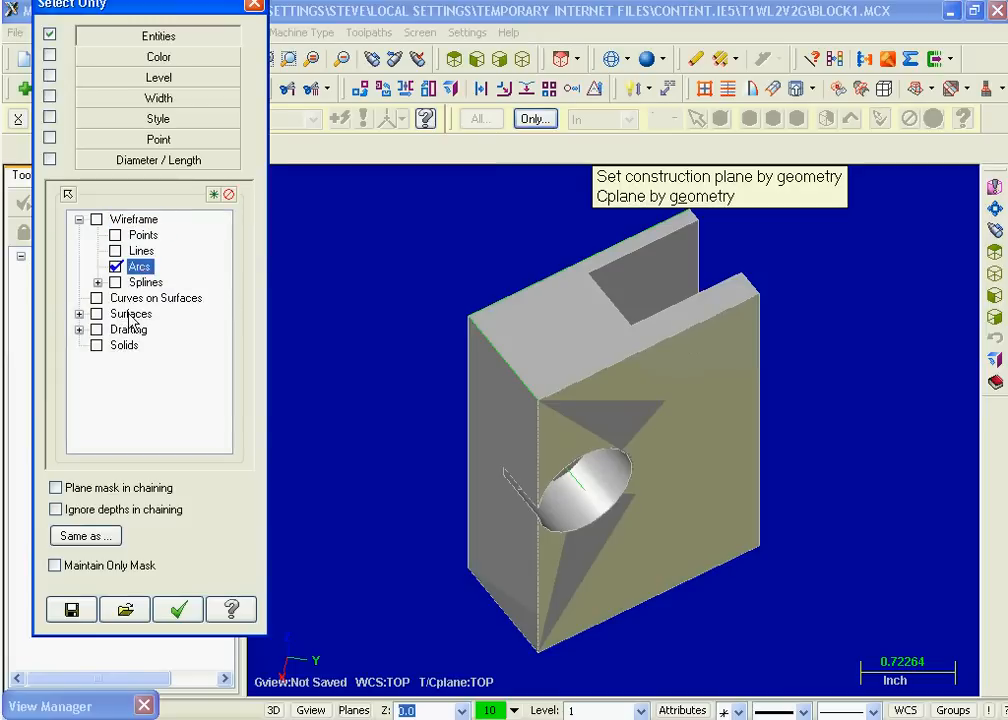
left_click(178, 609)
left_click(609, 450)
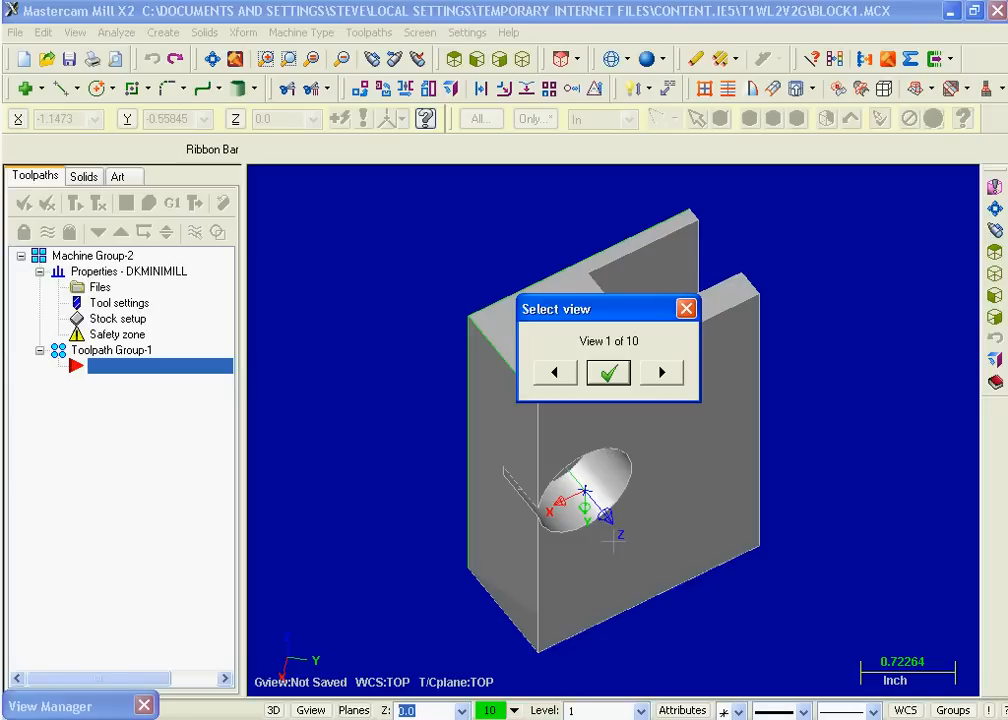
Accept orientation 7 of 10 for the new view, with X along the side face, Y up and Z out of the hole.
left_click(657, 375)
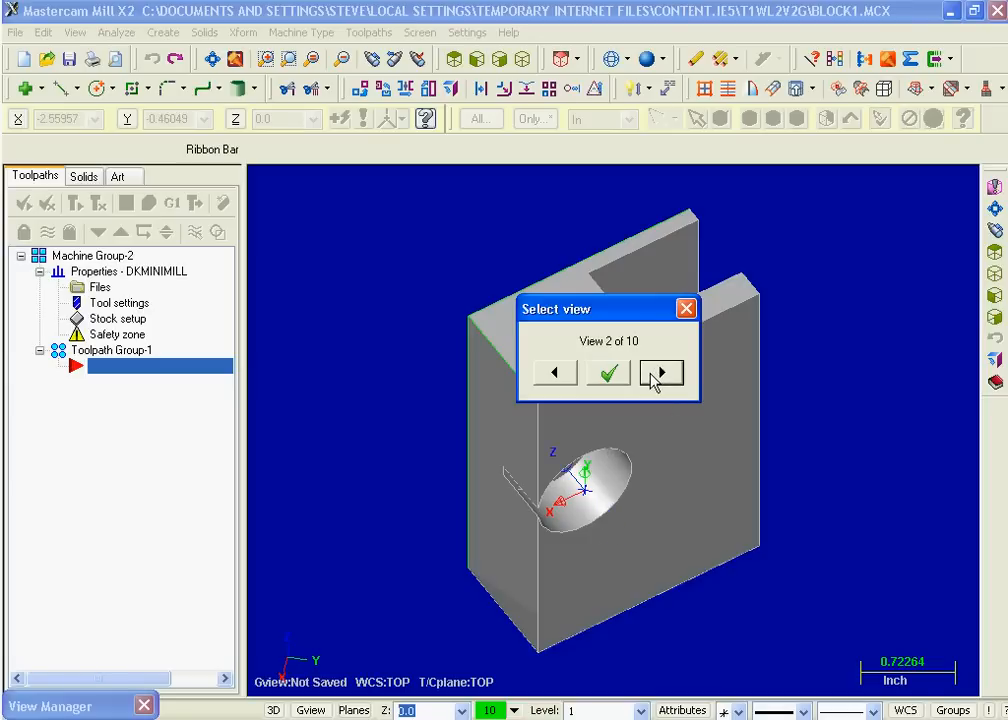
left_click(659, 374)
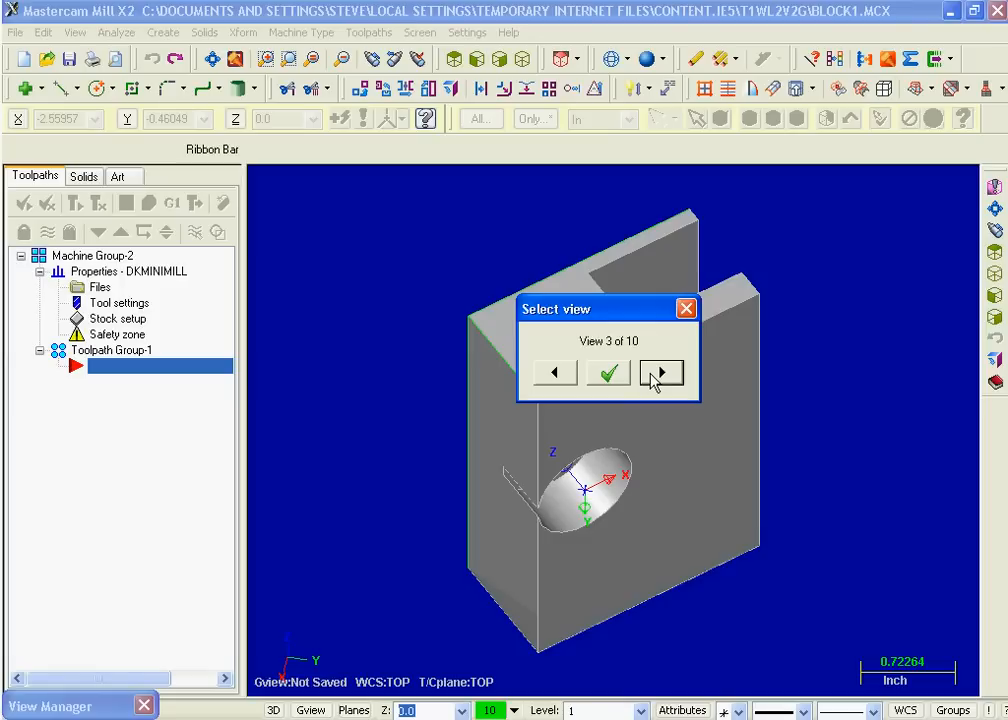
left_click(652, 375)
left_click(652, 375)
left_click(652, 375)
left_click(652, 375)
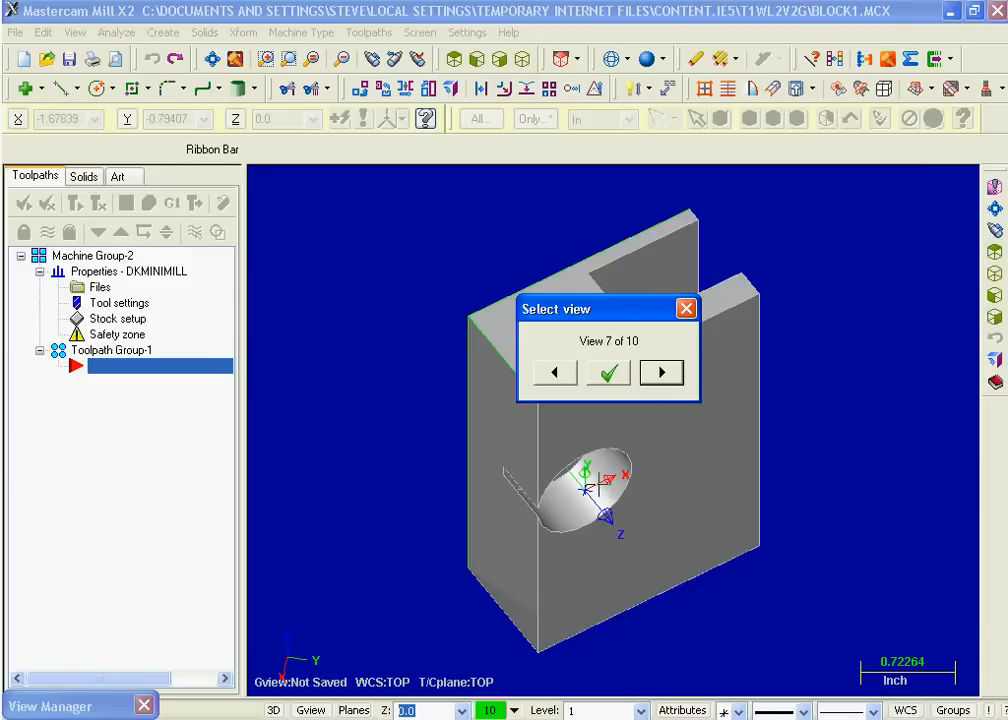
left_click(609, 373)
Name the new view with a person's first name and save it.
left_click_drag(100, 230, 8, 232)
type("steve")
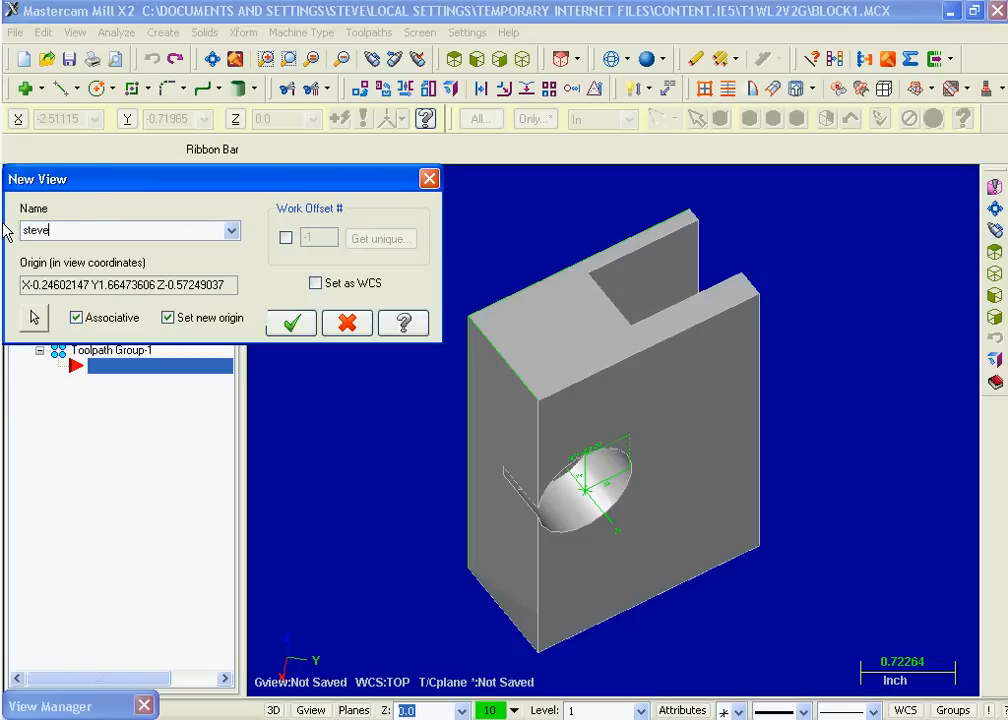
left_click(290, 323)
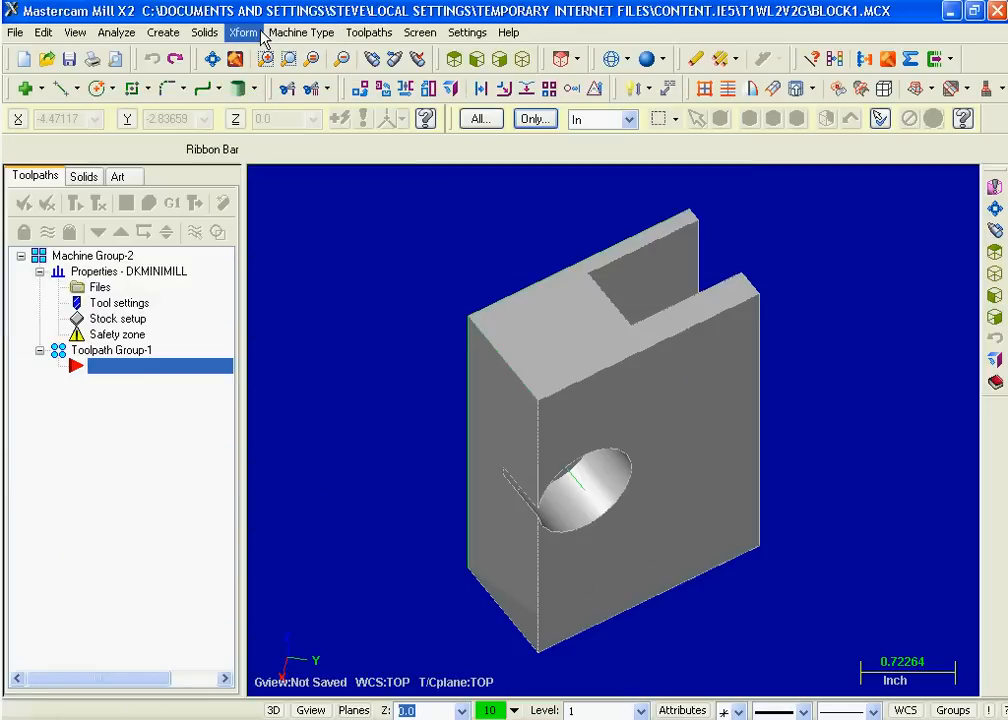
Set up a Translate 3D of the entire block with the custom hole view as source and the hole's centre as the from-point.
left_click(252, 33)
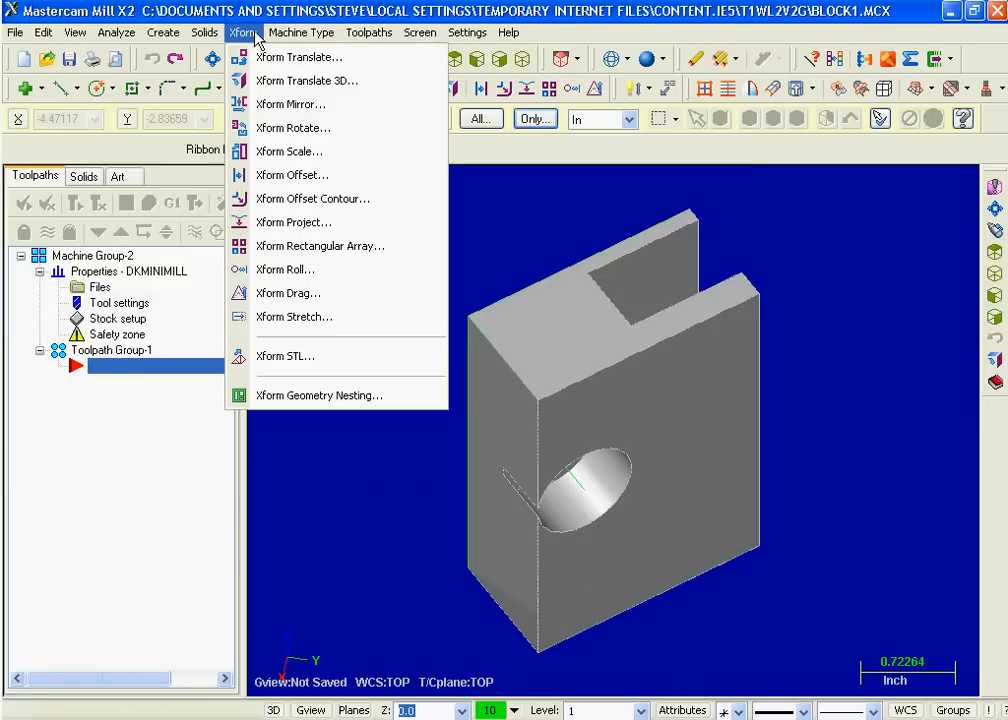
left_click(294, 81)
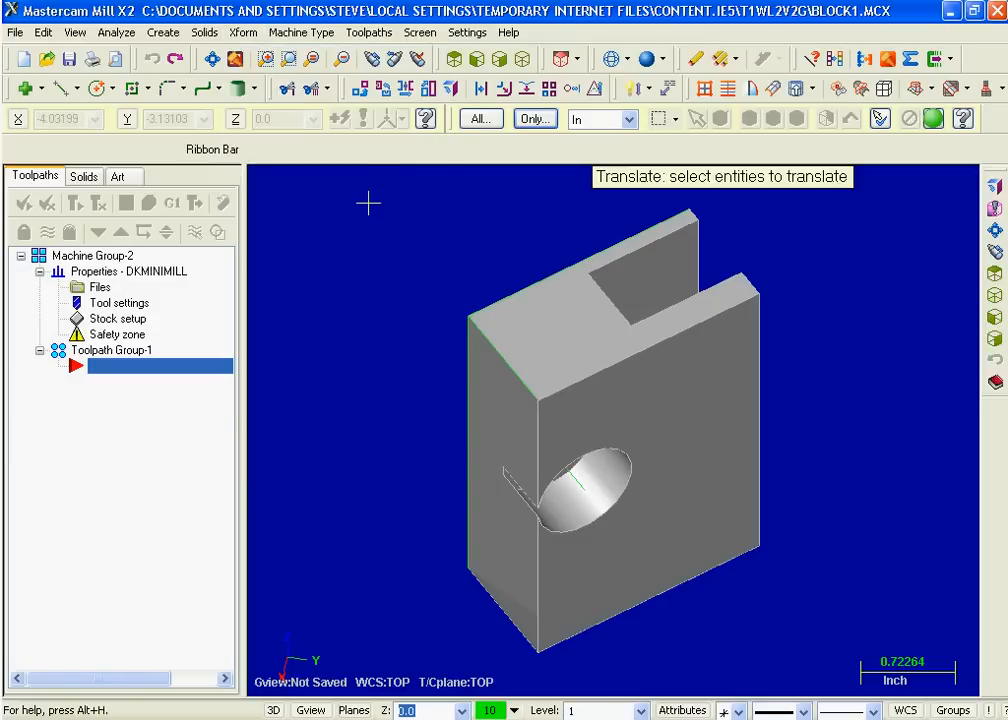
left_click_drag(350, 180, 828, 669)
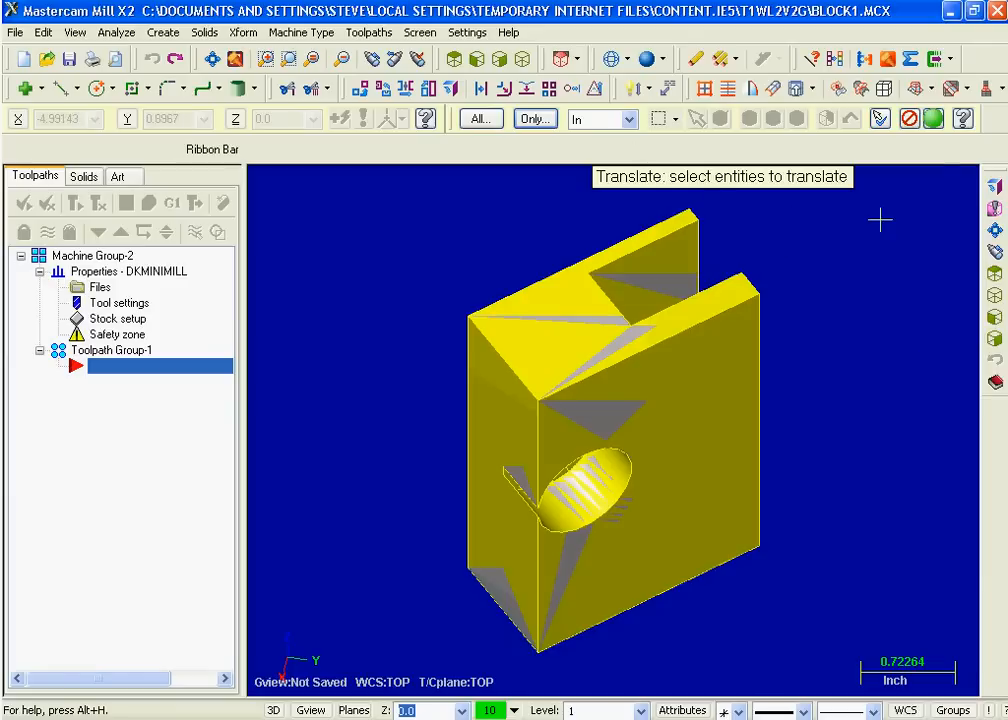
left_click(933, 118)
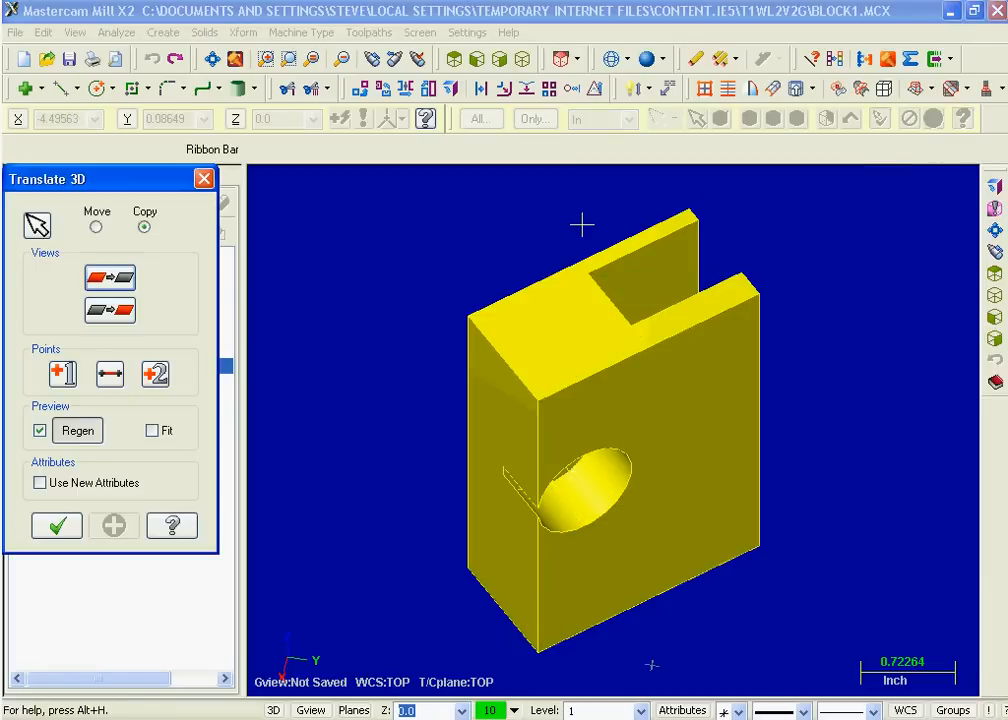
left_click(112, 278)
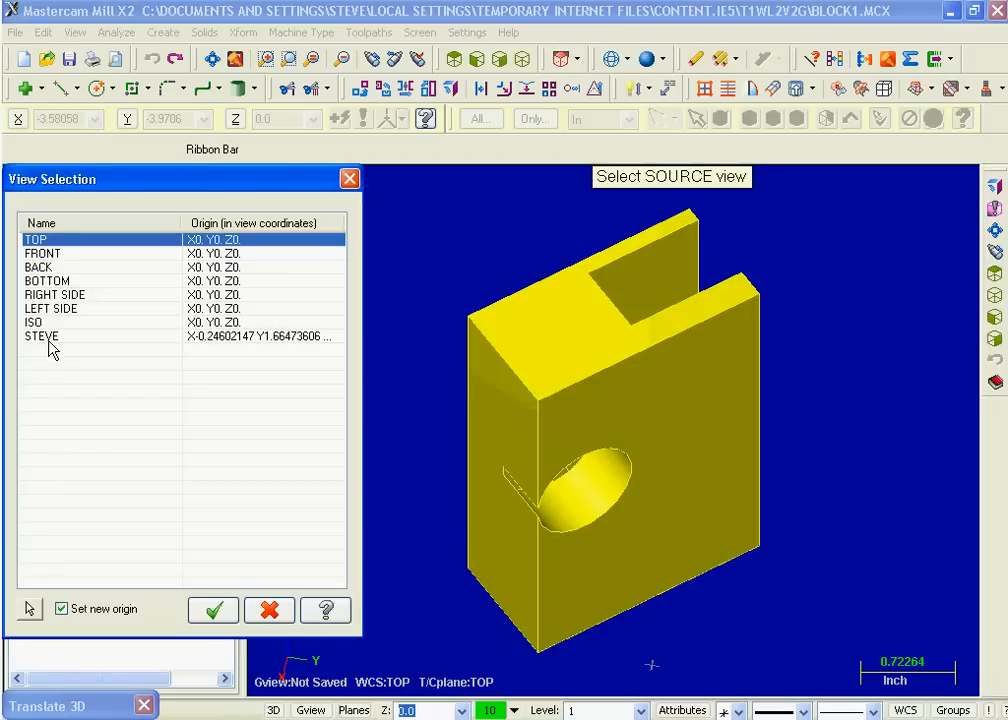
left_click(50, 337)
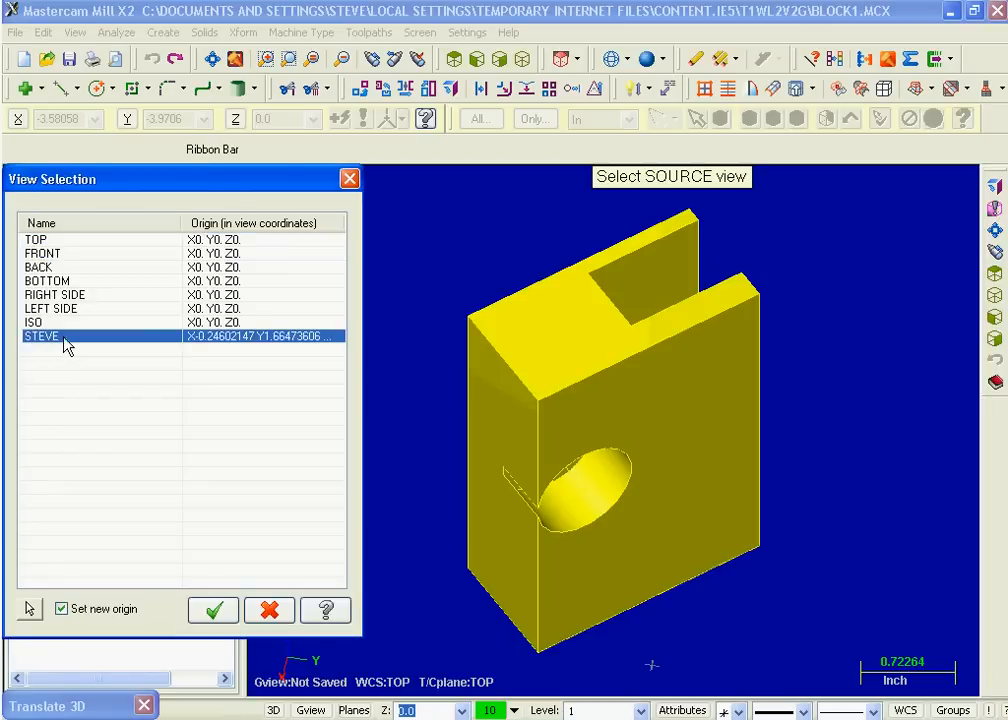
left_click(214, 611)
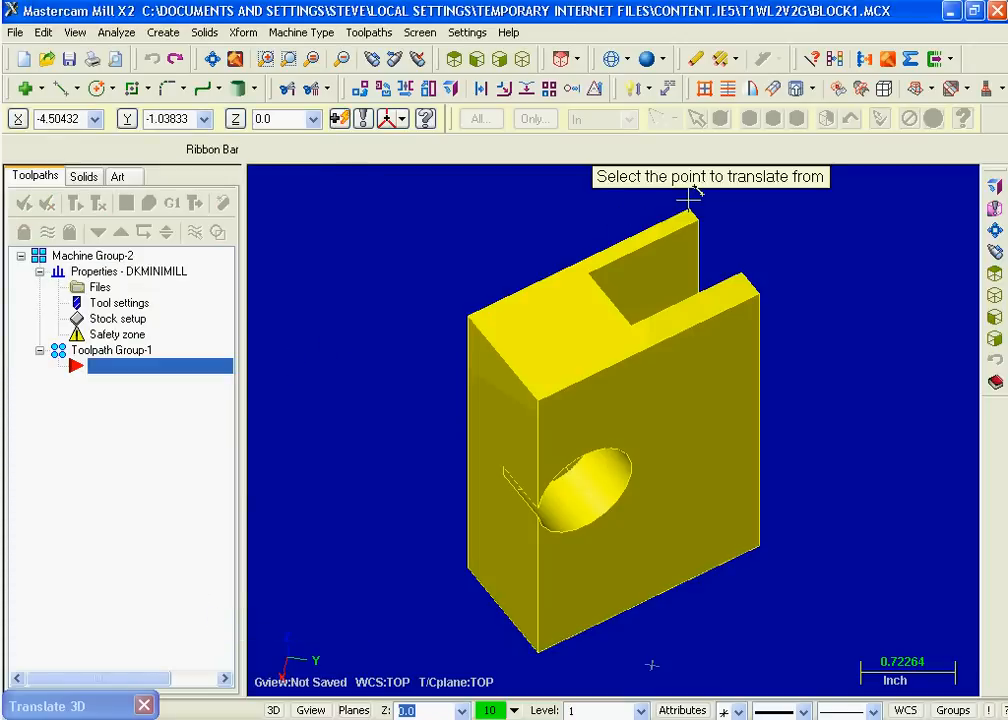
left_click(584, 493)
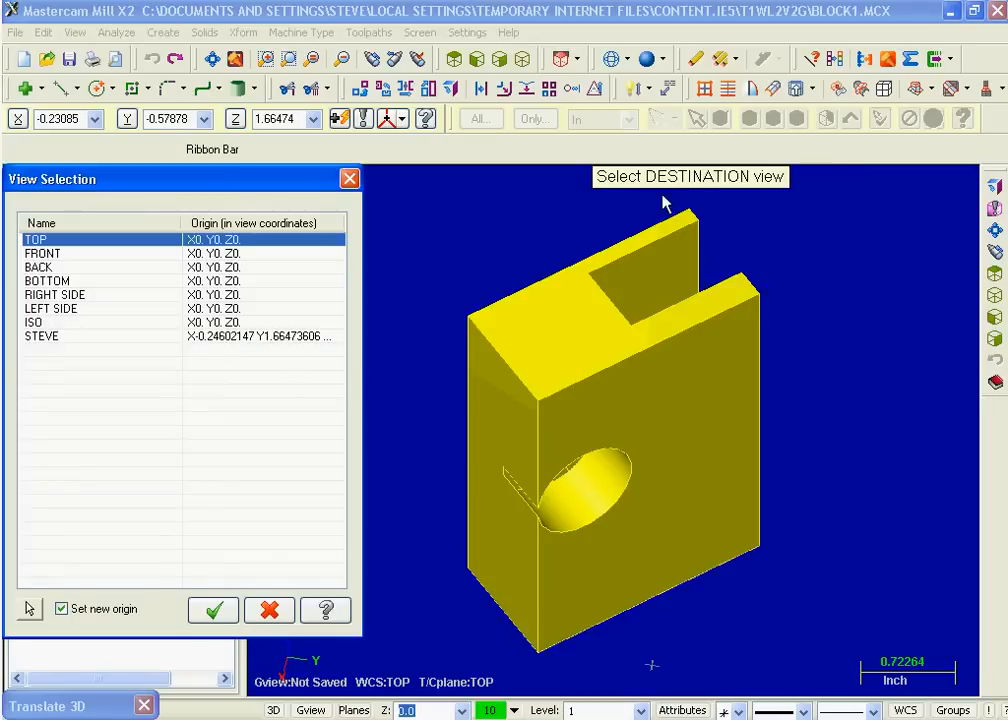
Move the block, rather than copying it, to the RIGHT SIDE destination view with the origin as the to-point.
left_click(88, 298)
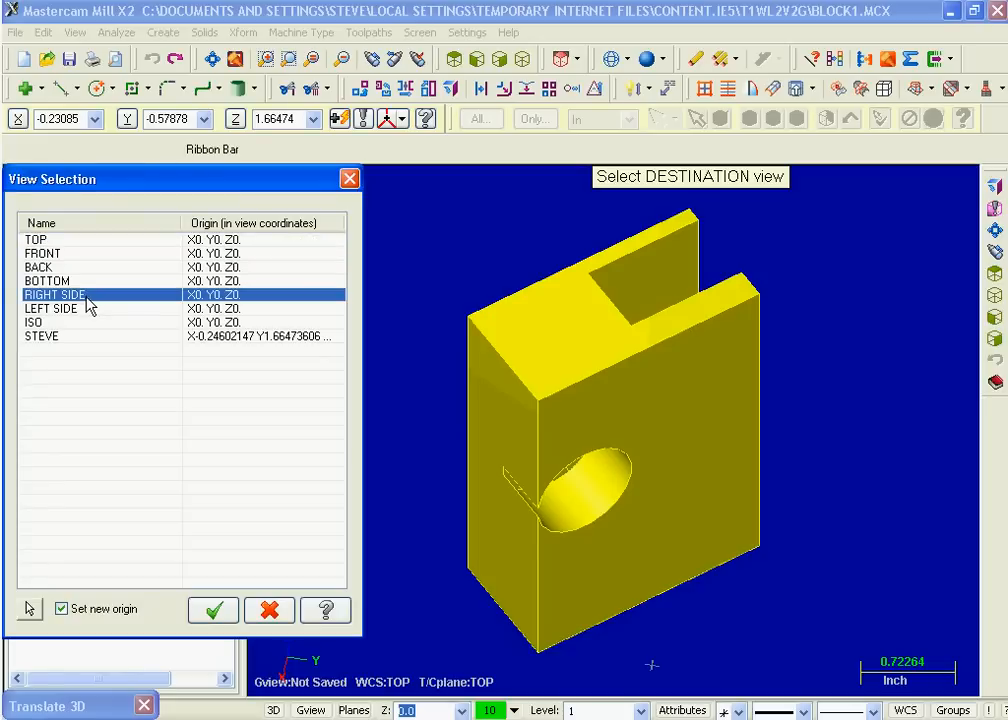
left_click(213, 610)
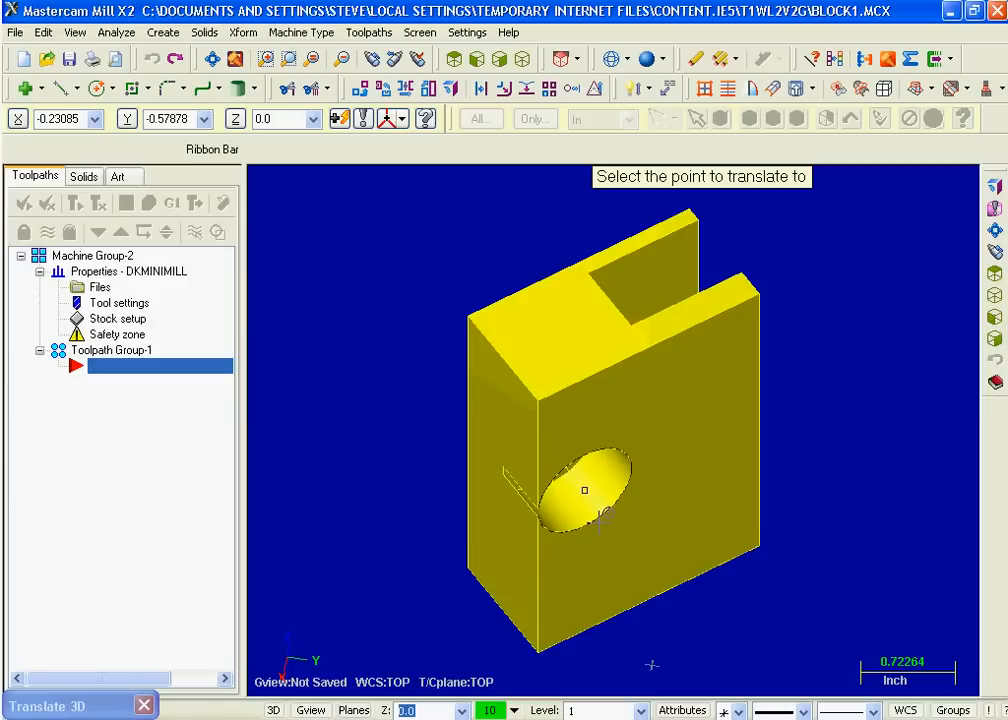
left_click(402, 118)
left_click(418, 146)
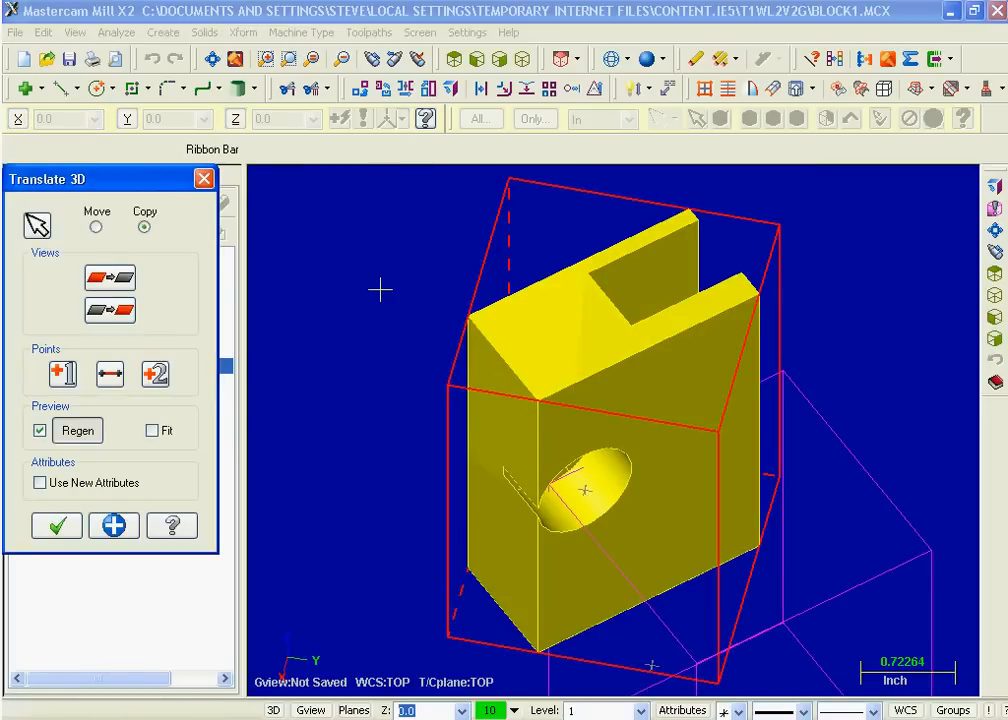
left_click(96, 227)
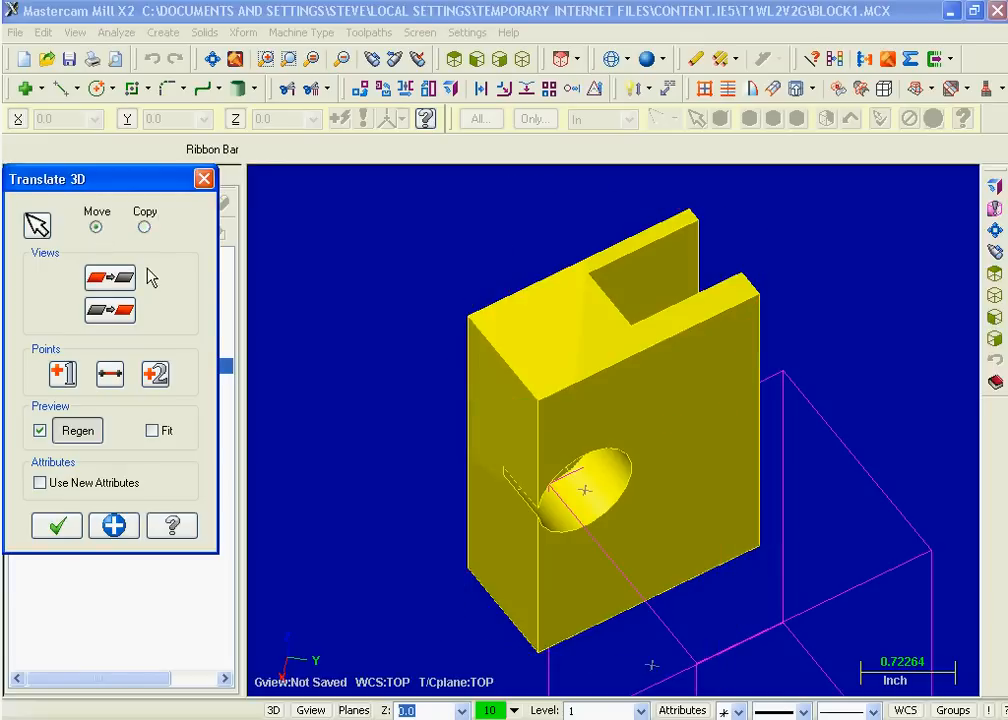
left_click(62, 526)
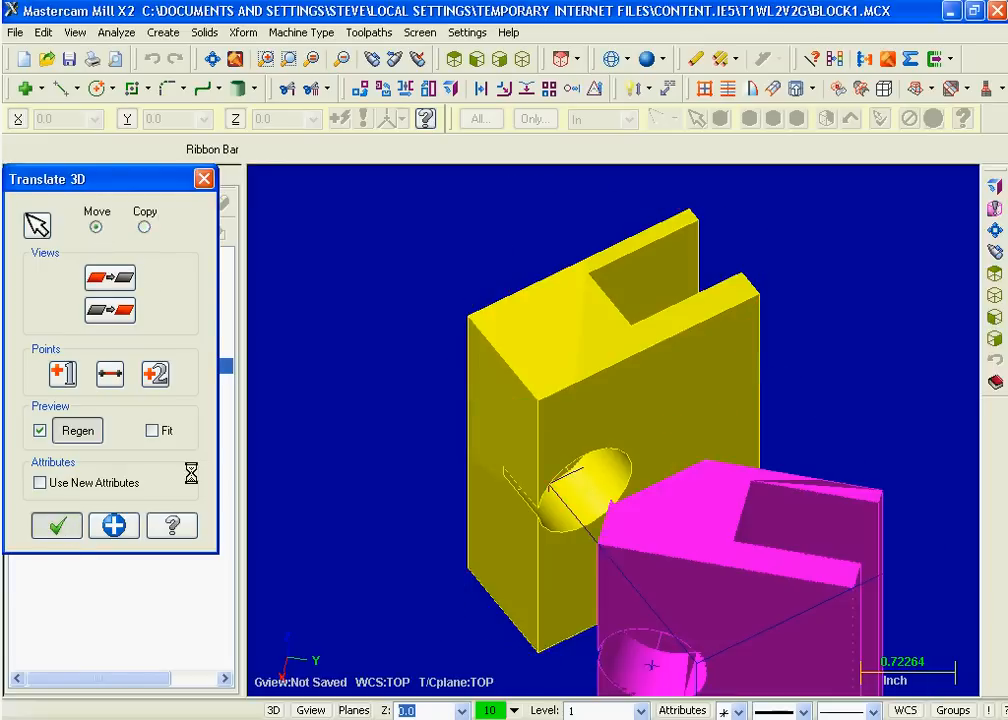
Display the coordinate axes and examine the moved block's alignment with them in the isometric and top views.
right_click(358, 314)
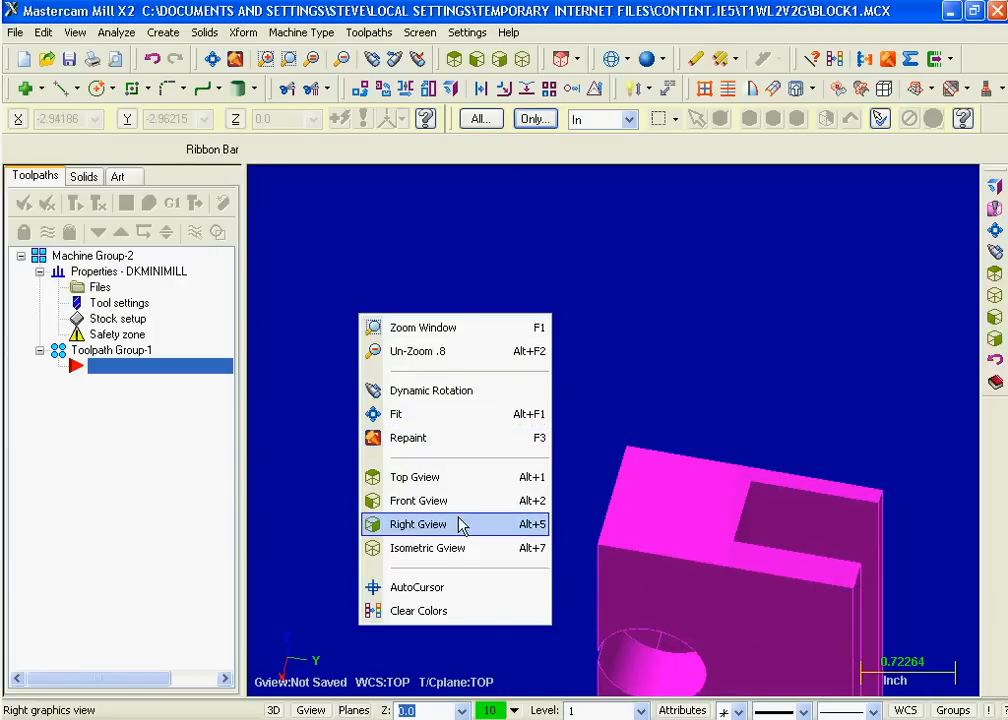
left_click(463, 548)
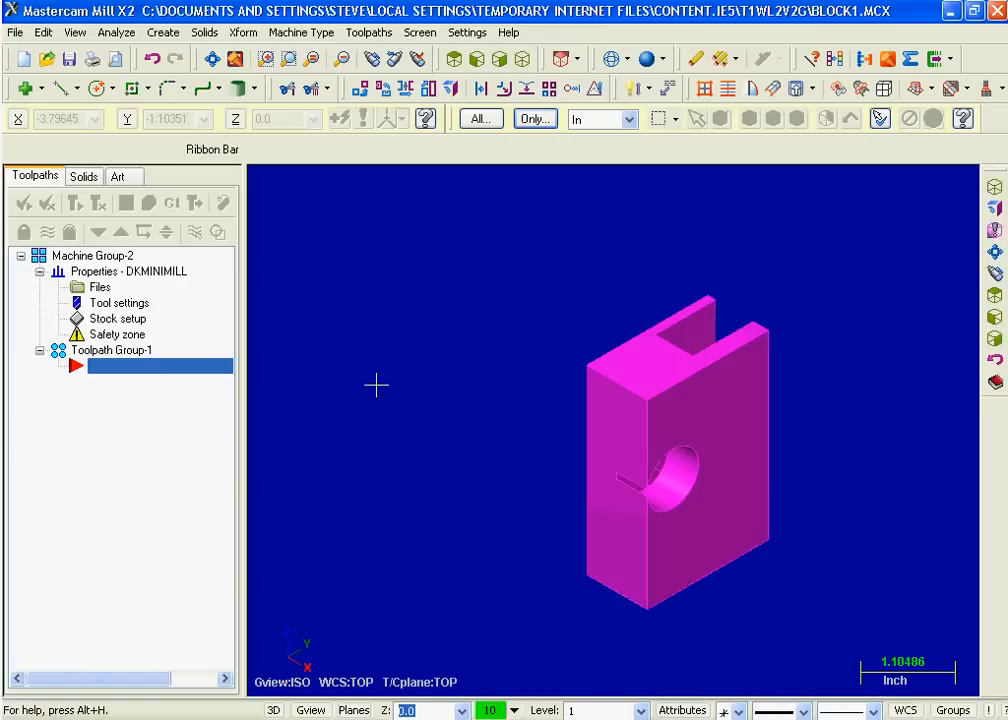
key("F9")
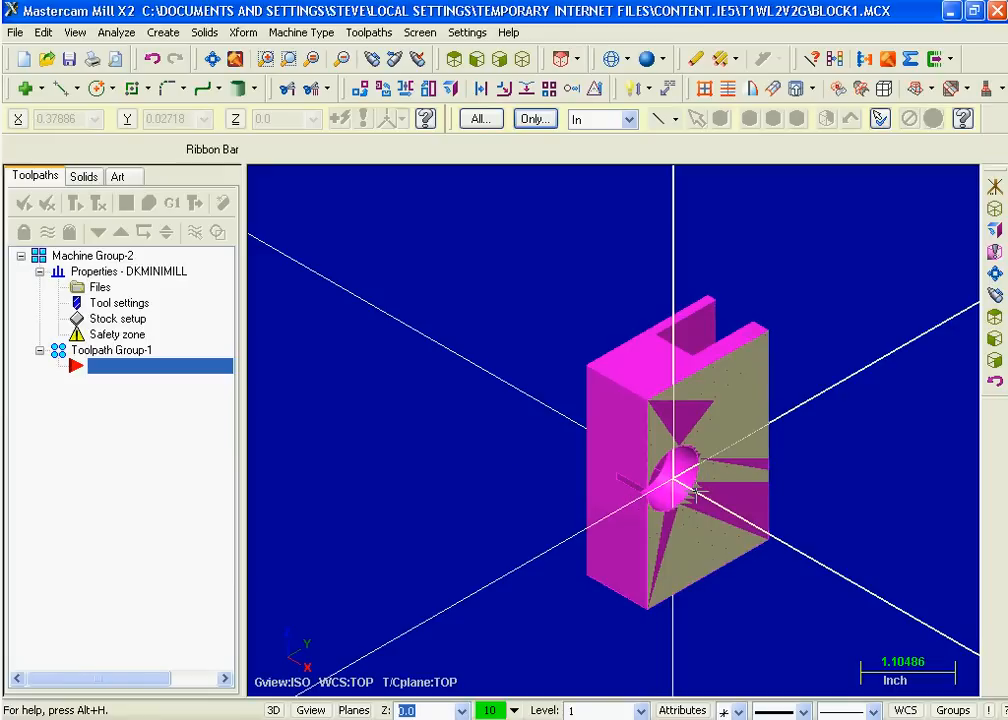
right_click(490, 226)
left_click(560, 389)
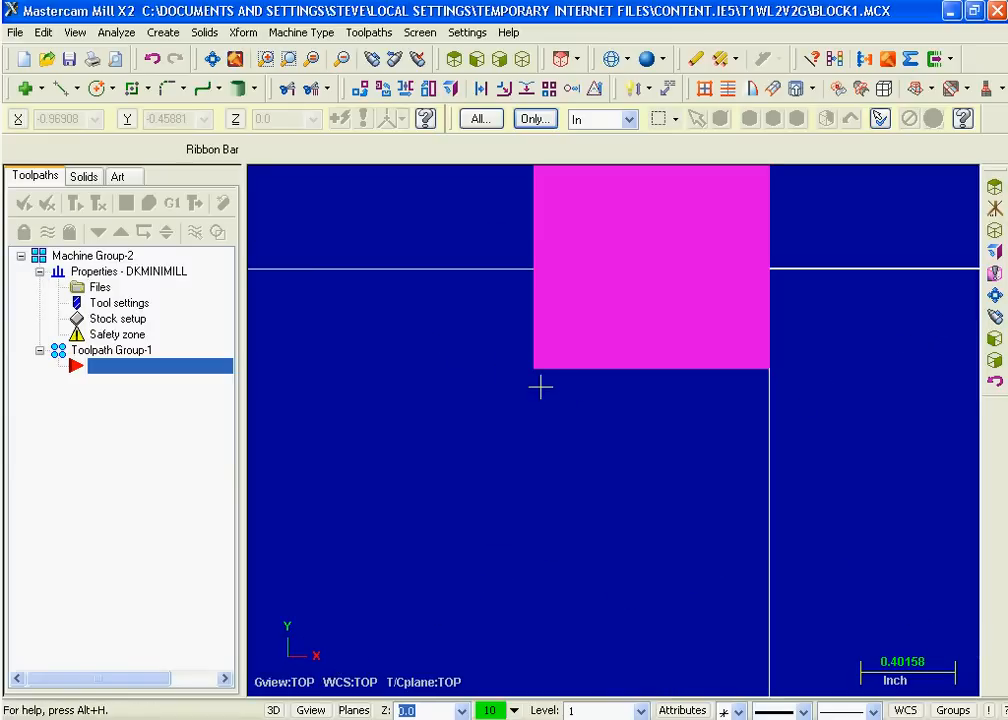
right_click(520, 466)
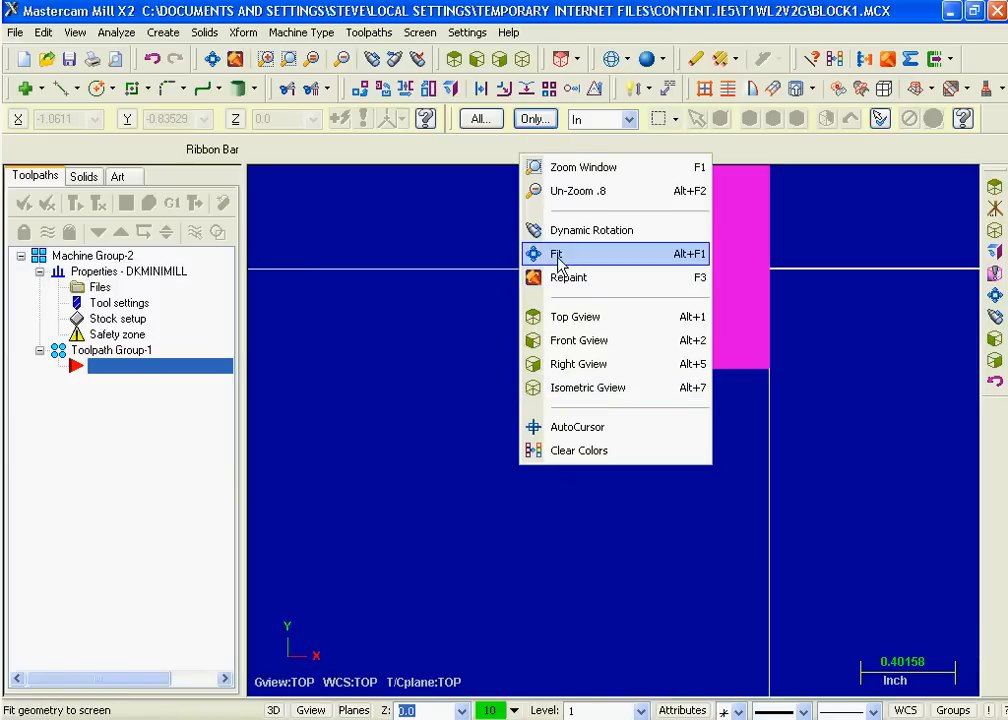
left_click(557, 256)
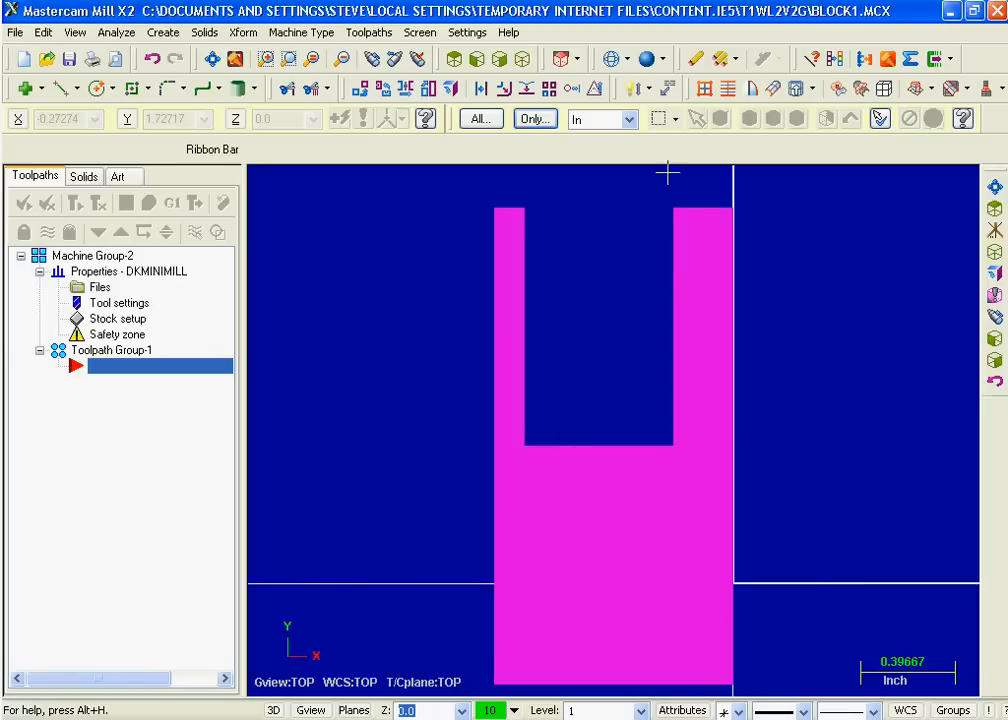
right_click(772, 515)
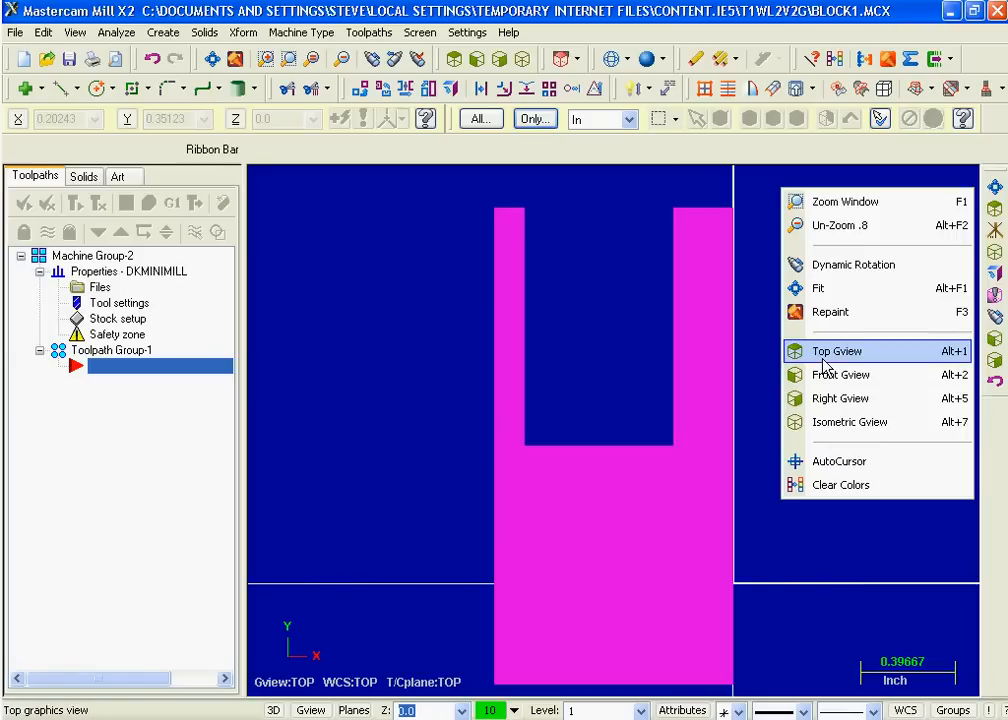
left_click(889, 422)
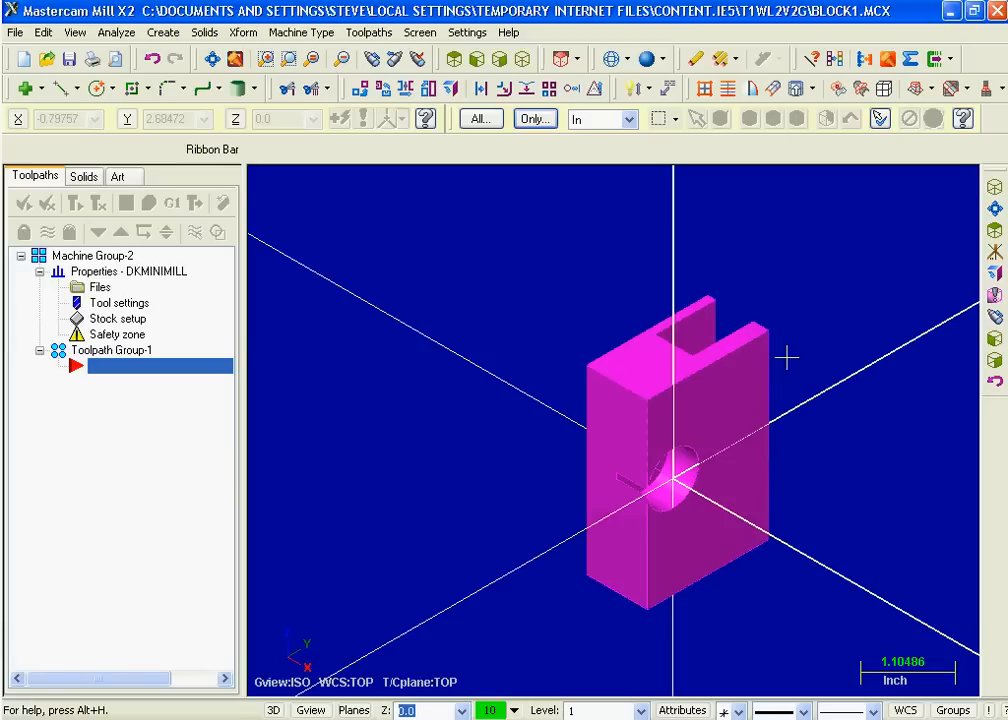
Set the TOP view's origin Z in the View Manager to 1.335264, taken from the block's upper front corner point.
key("alt")
left_click(904, 710)
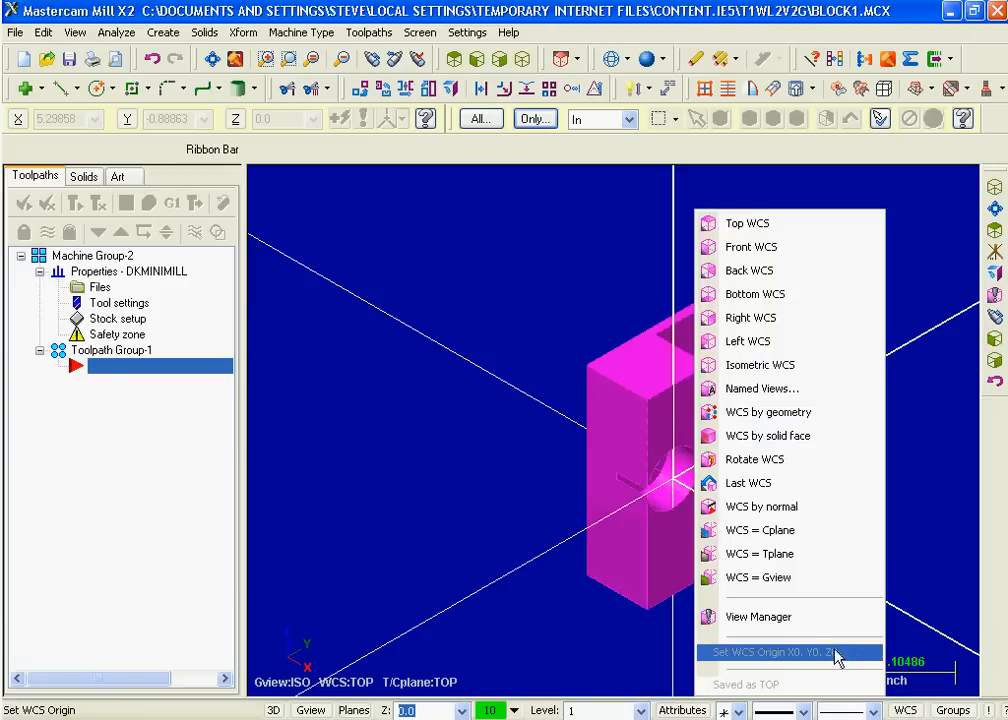
left_click(837, 616)
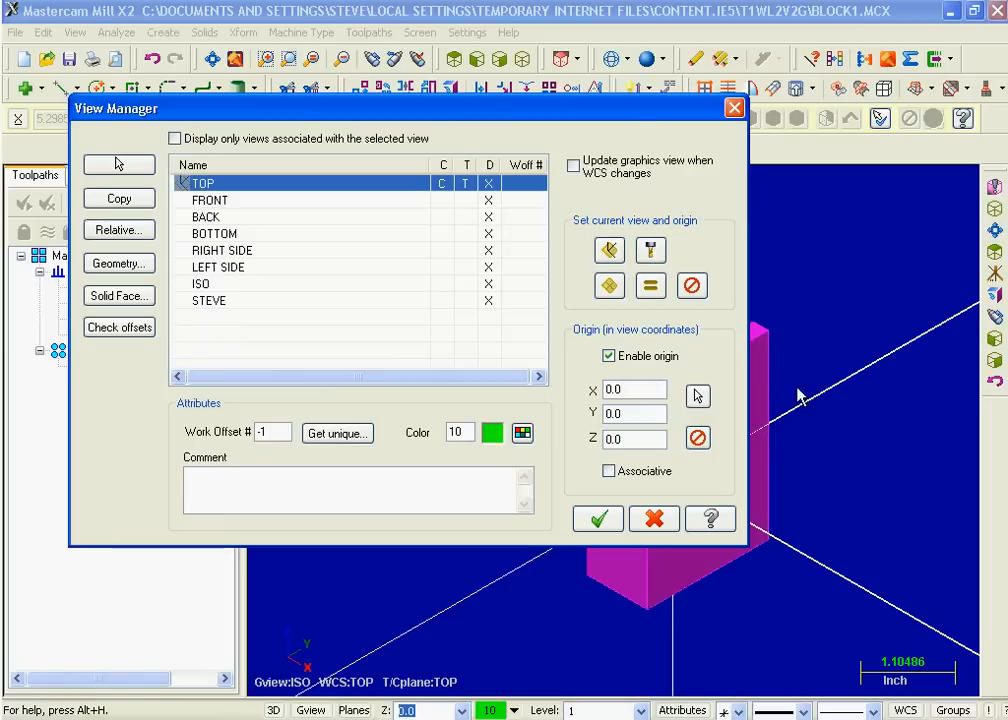
left_click_drag(624, 116, 552, 110)
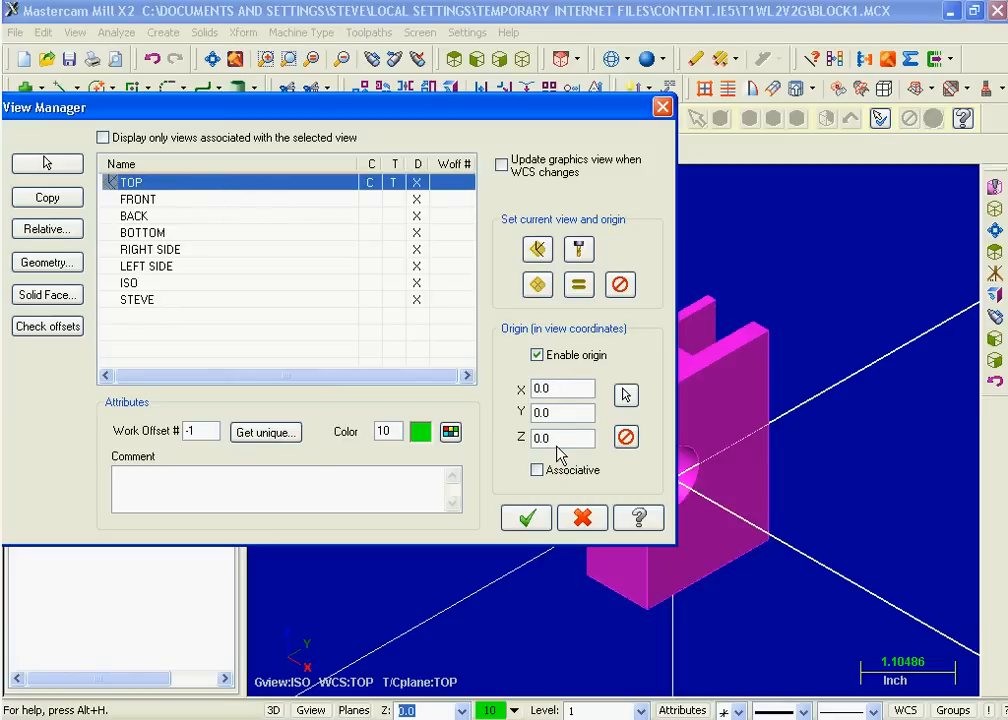
left_click_drag(544, 107, 452, 47)
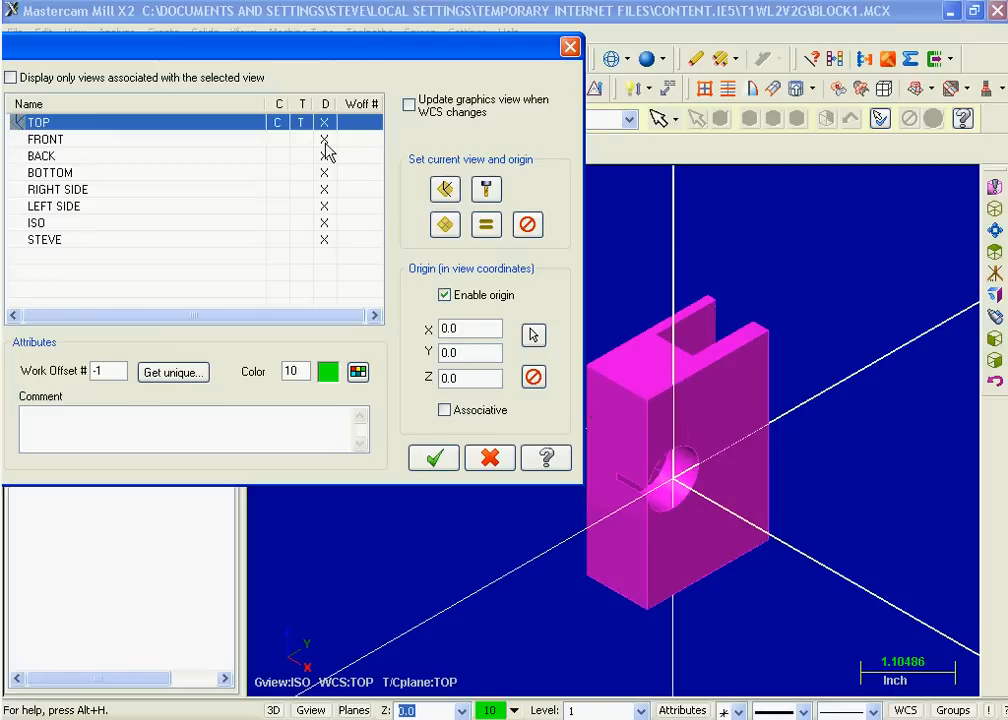
right_click(457, 382)
left_click(510, 386)
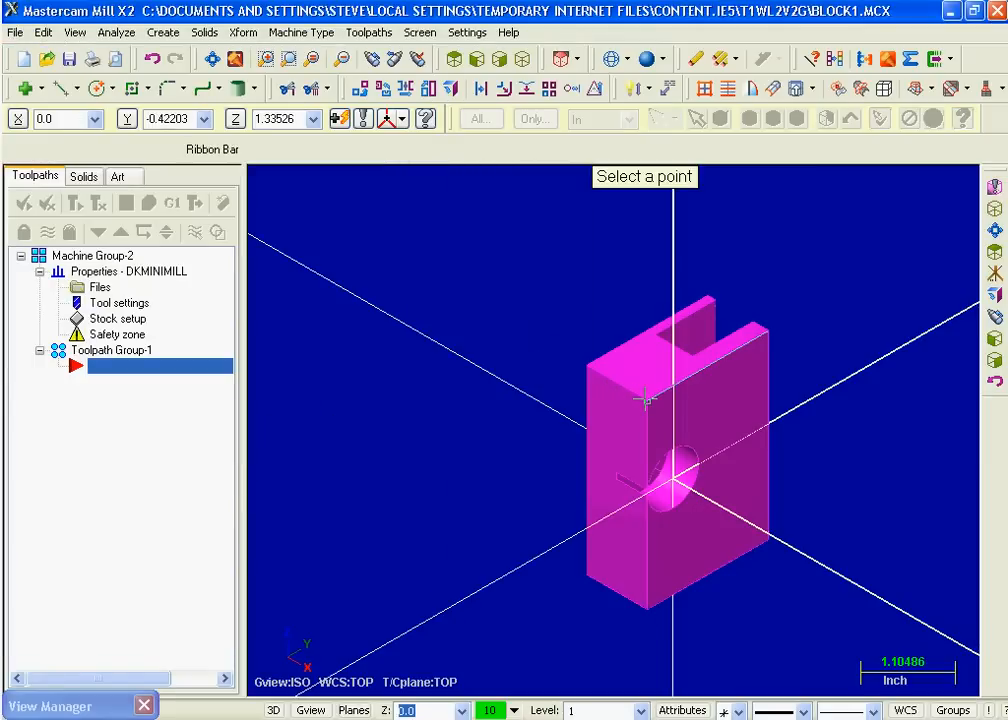
left_click(645, 397)
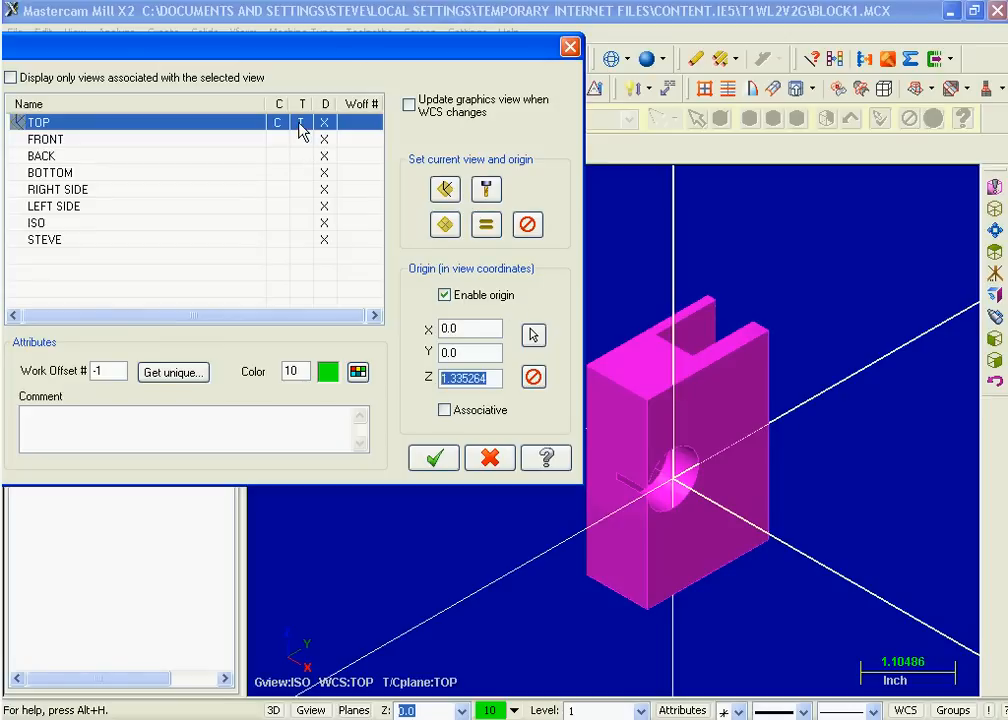
left_click(437, 458)
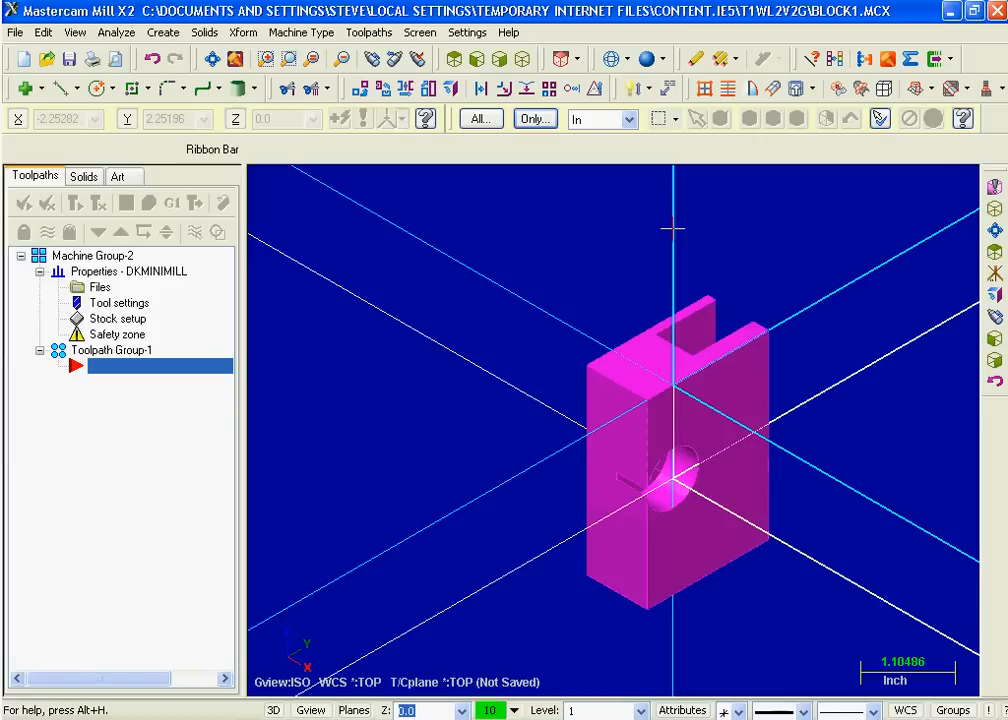
Generate a Surface Finish Parallel toolpath on the block's top face with NC name BLOCK1 and the 0.125 flat endmill.
right_click(88, 482)
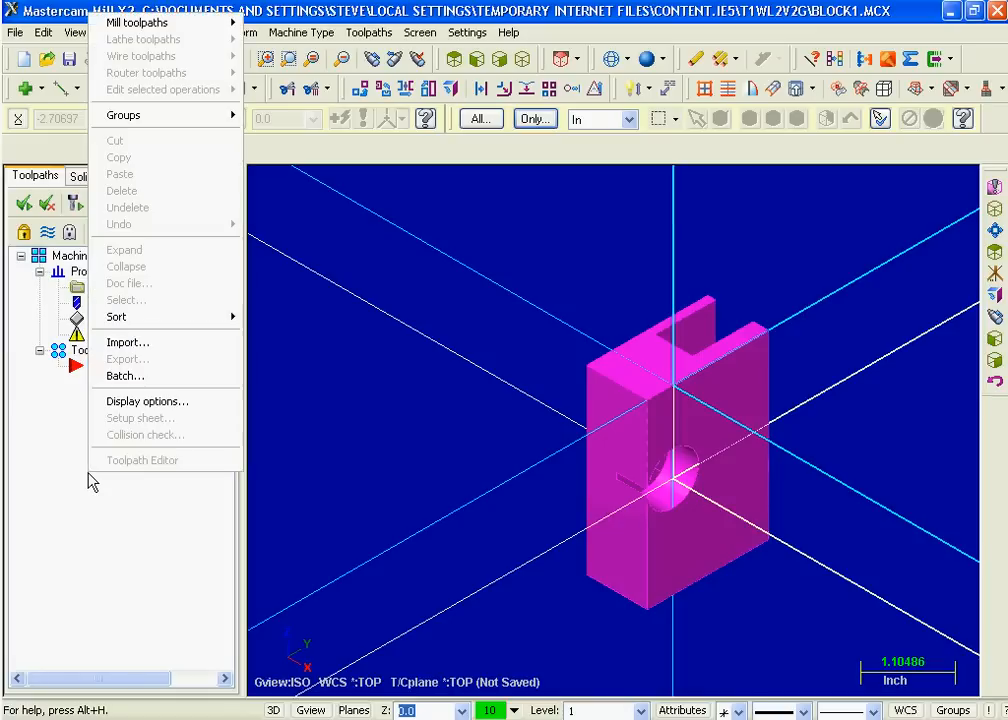
mouse_move(192, 24)
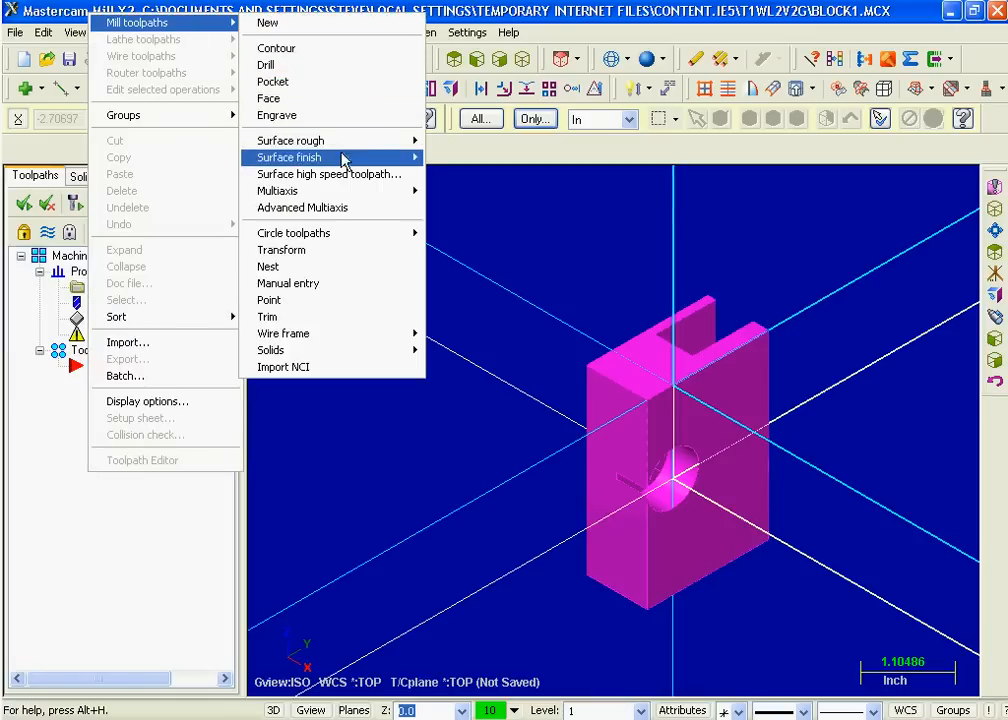
mouse_move(344, 158)
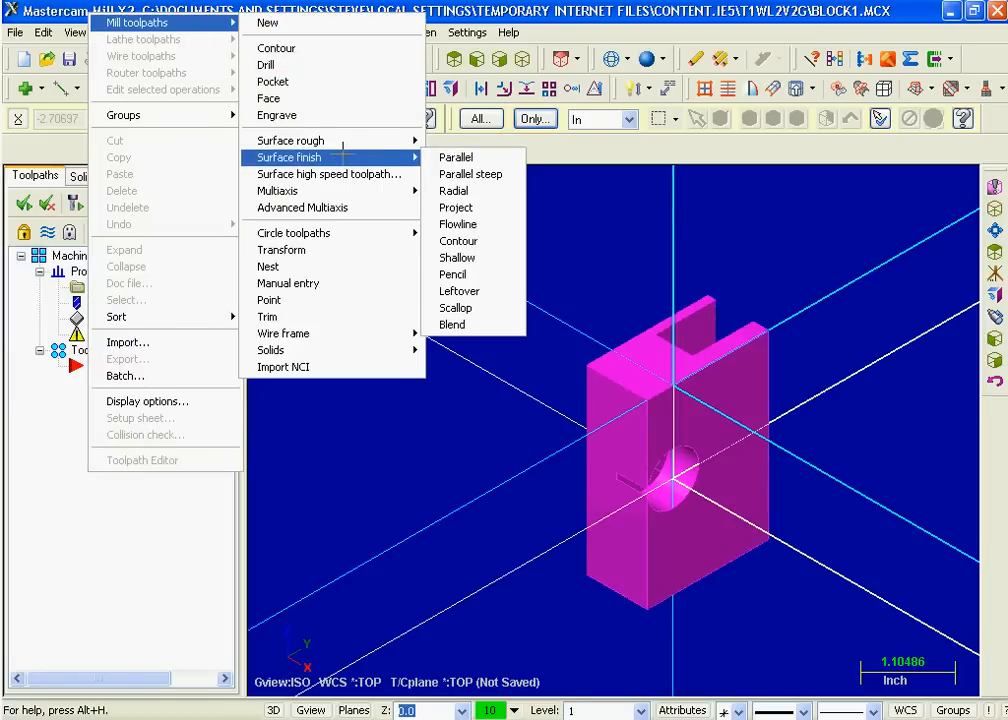
left_click(456, 157)
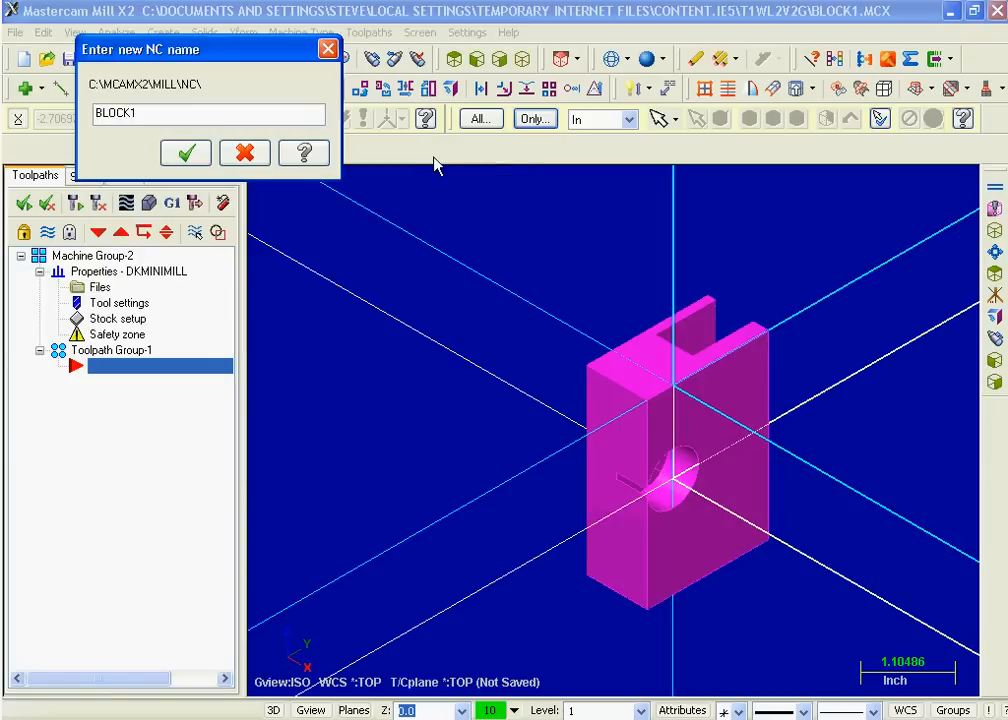
left_click(185, 155)
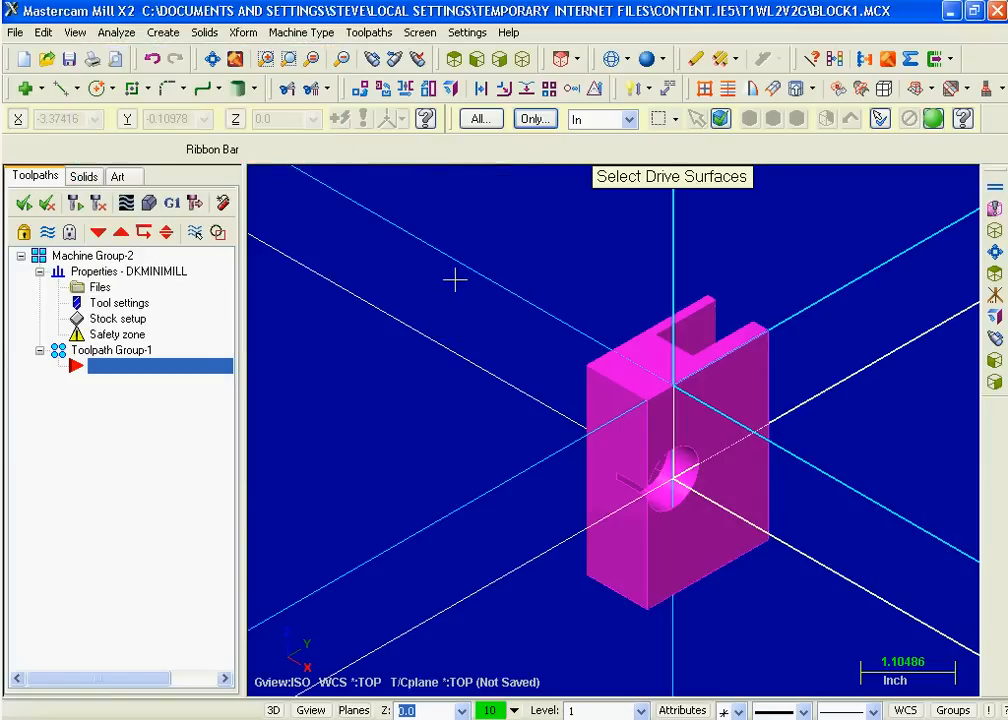
left_click(648, 350)
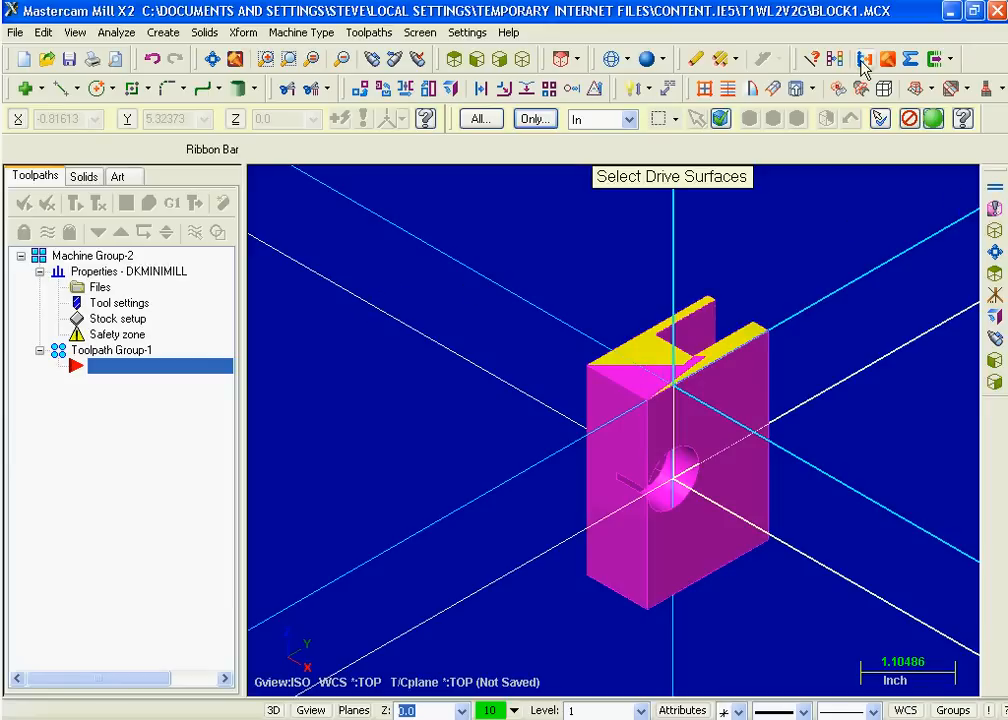
left_click(933, 119)
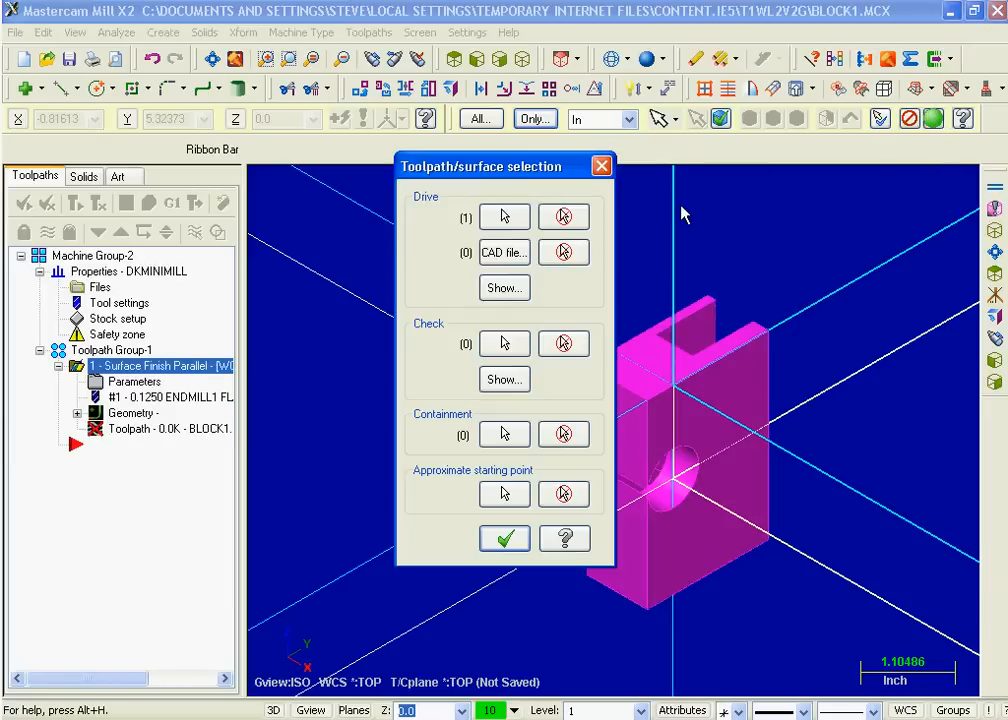
left_click(498, 535)
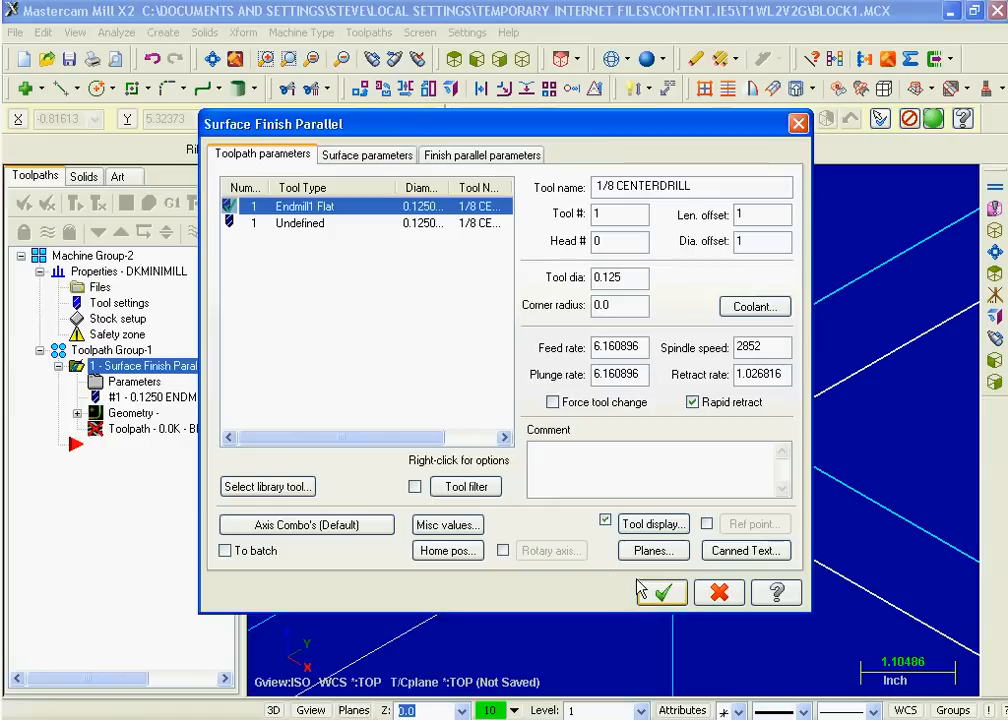
left_click(661, 590)
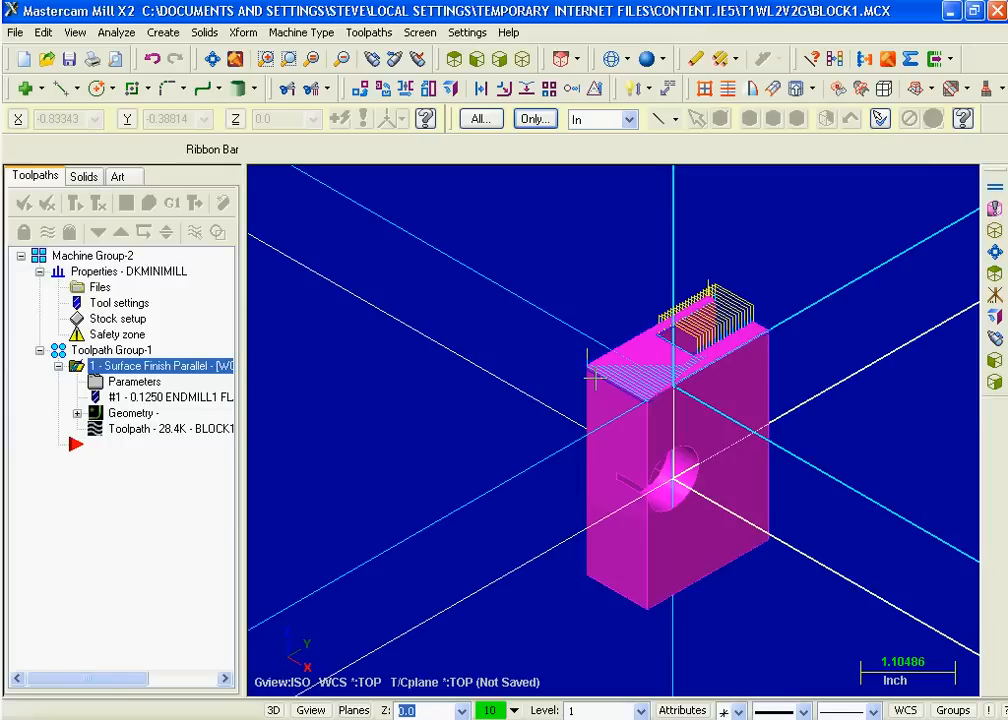
Make the FRONT view both the construction plane and the tool plane in the View Manager.
left_click(904, 711)
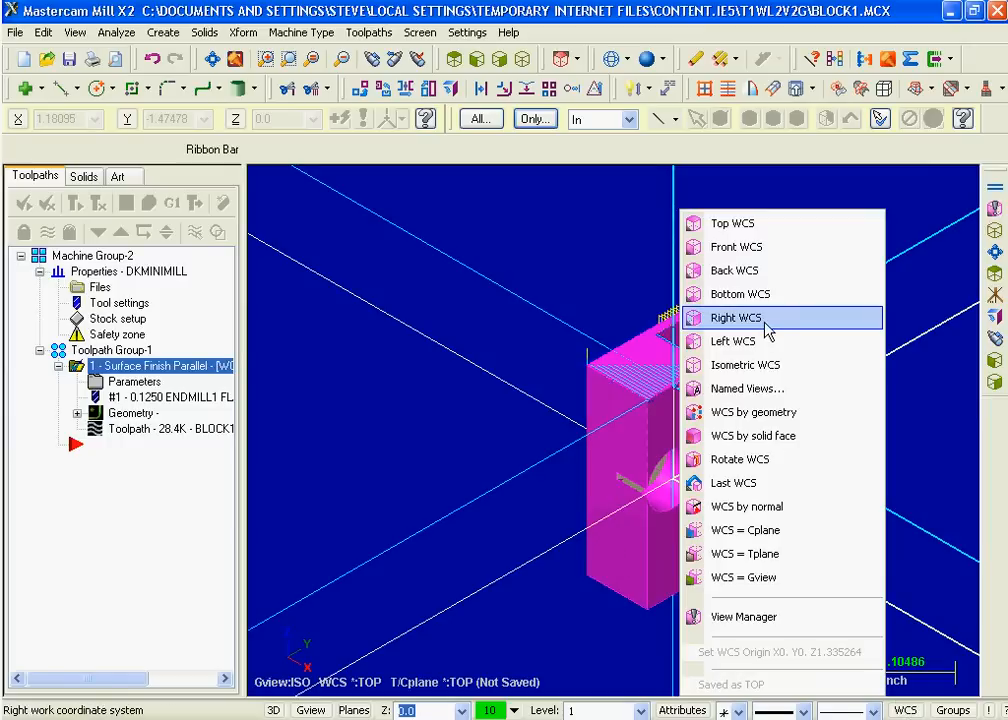
left_click(742, 616)
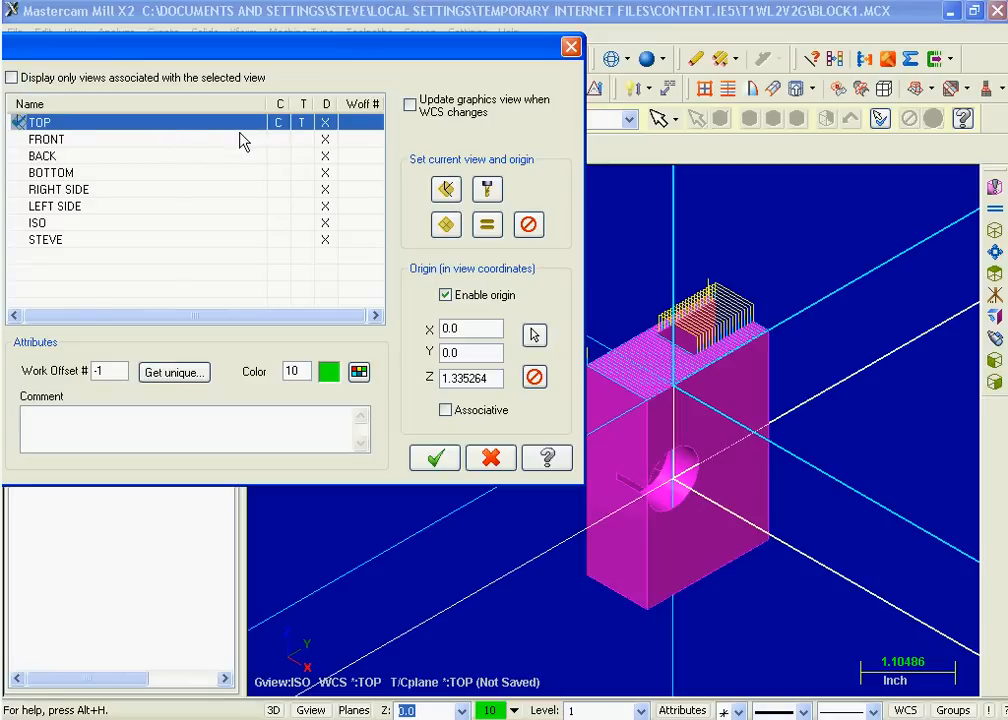
left_click(145, 139)
right_click(120, 138)
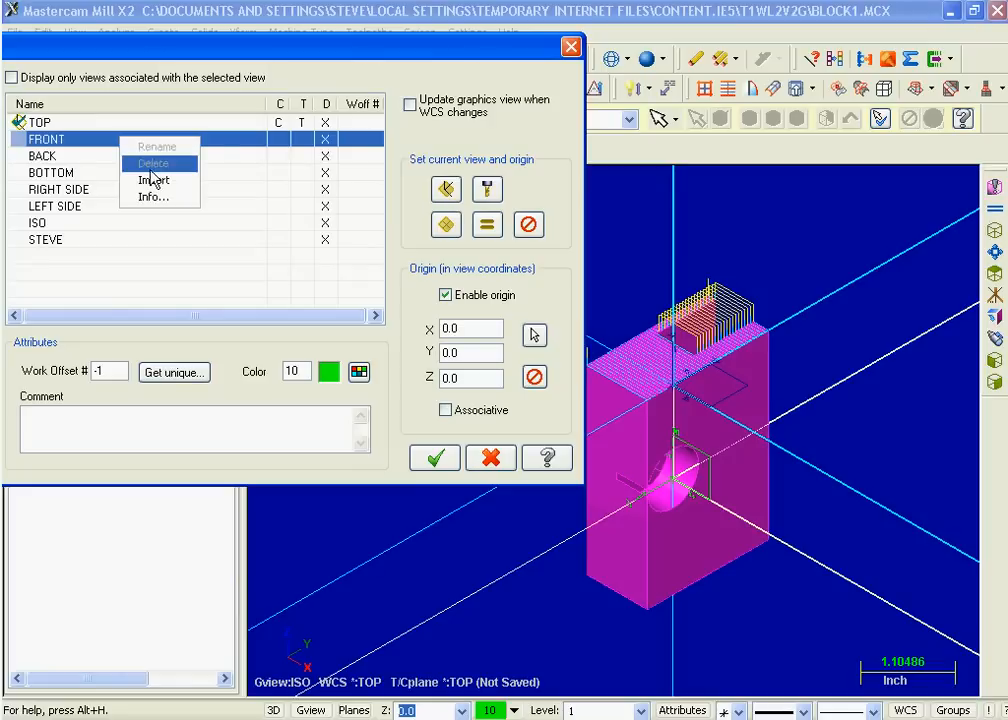
left_click(221, 140)
left_click(279, 139)
left_click(302, 139)
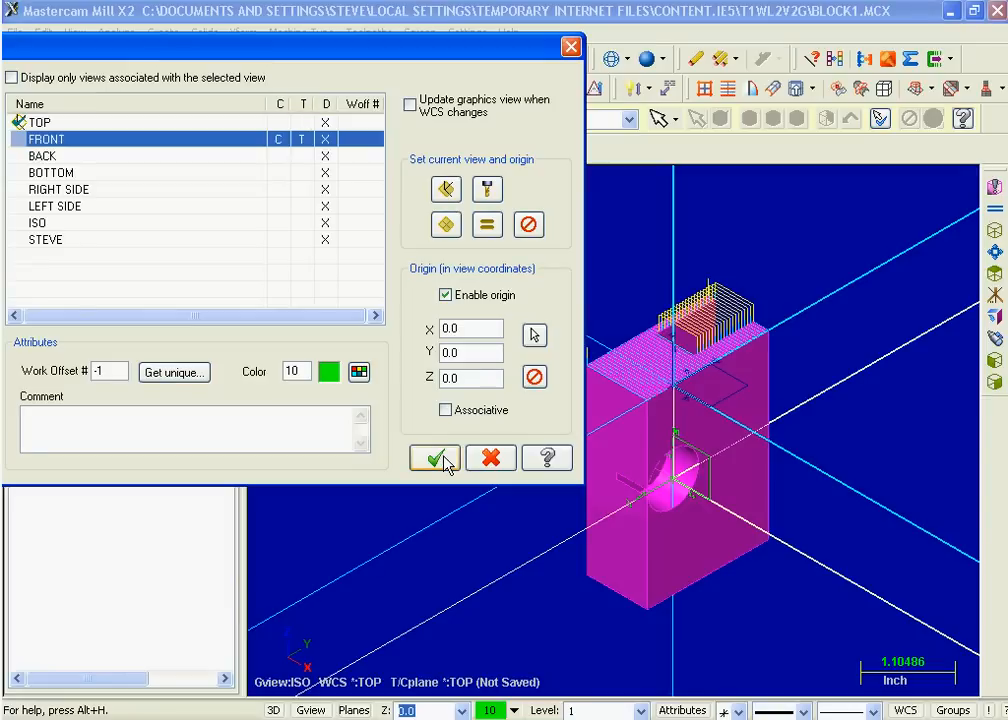
Set the FRONT view's origin Z to -1.383289 from a point picked on the block's front face, and apply the views.
right_click(479, 380)
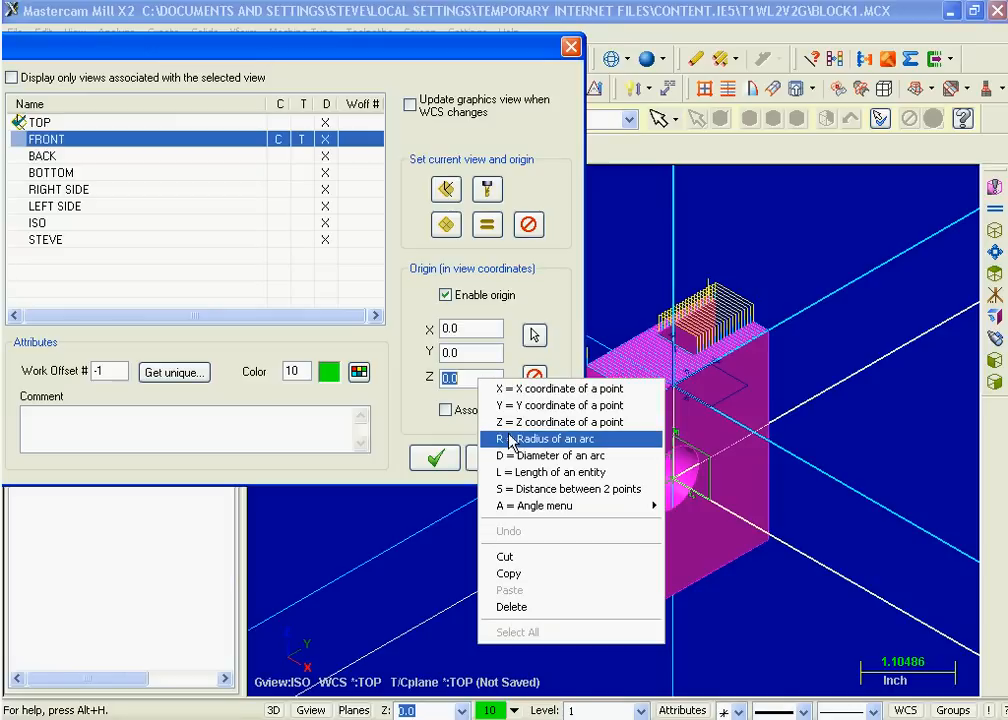
left_click(514, 439)
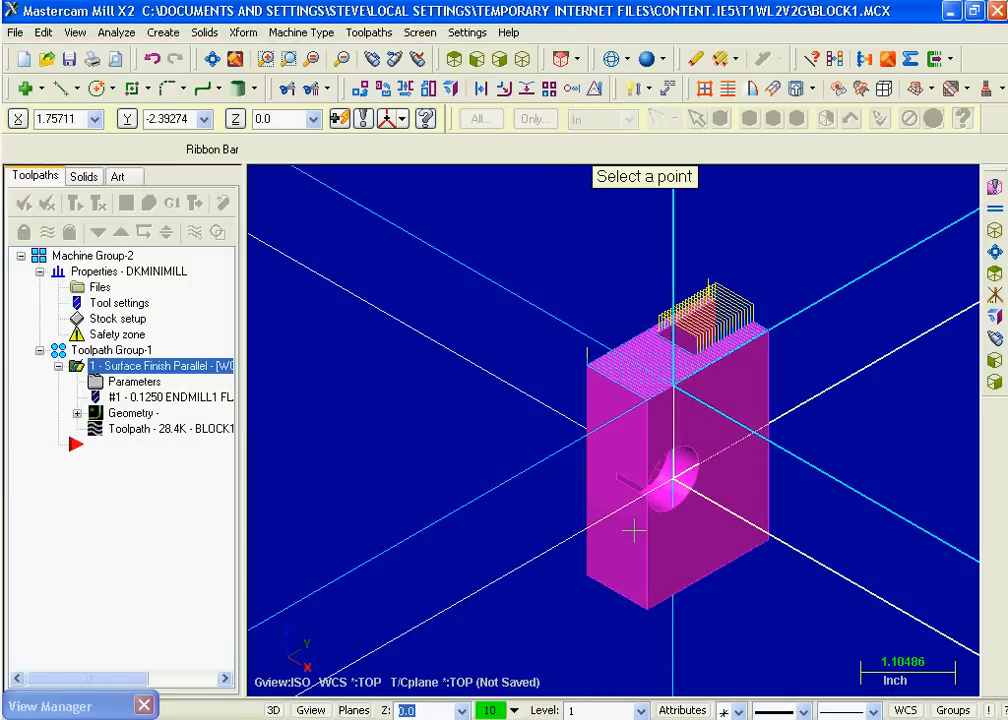
left_click(610, 481)
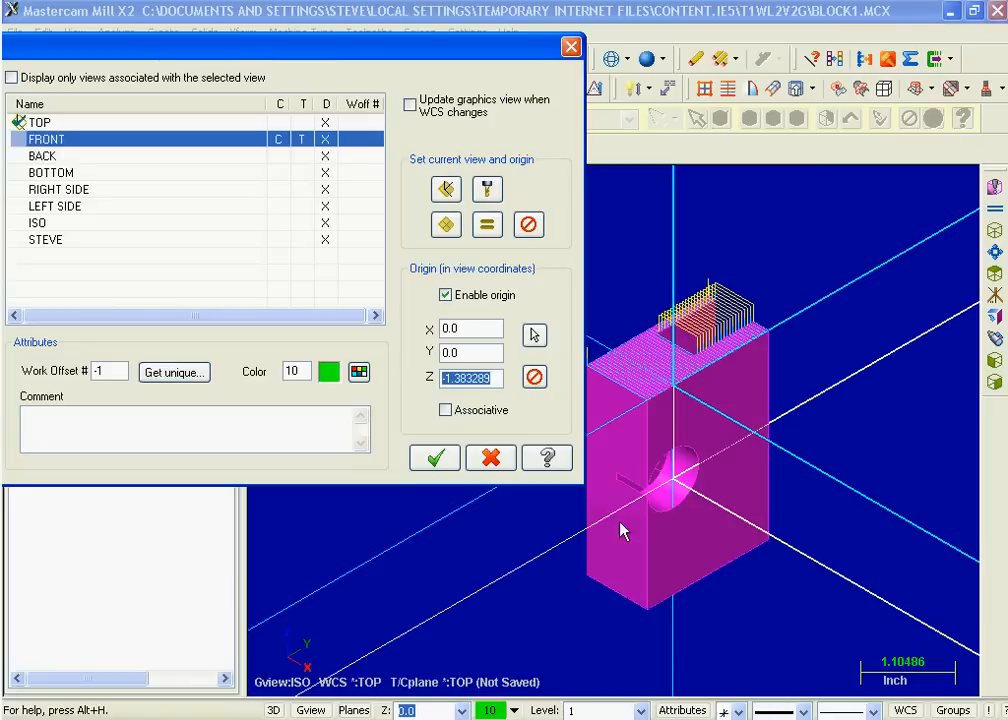
left_click(433, 459)
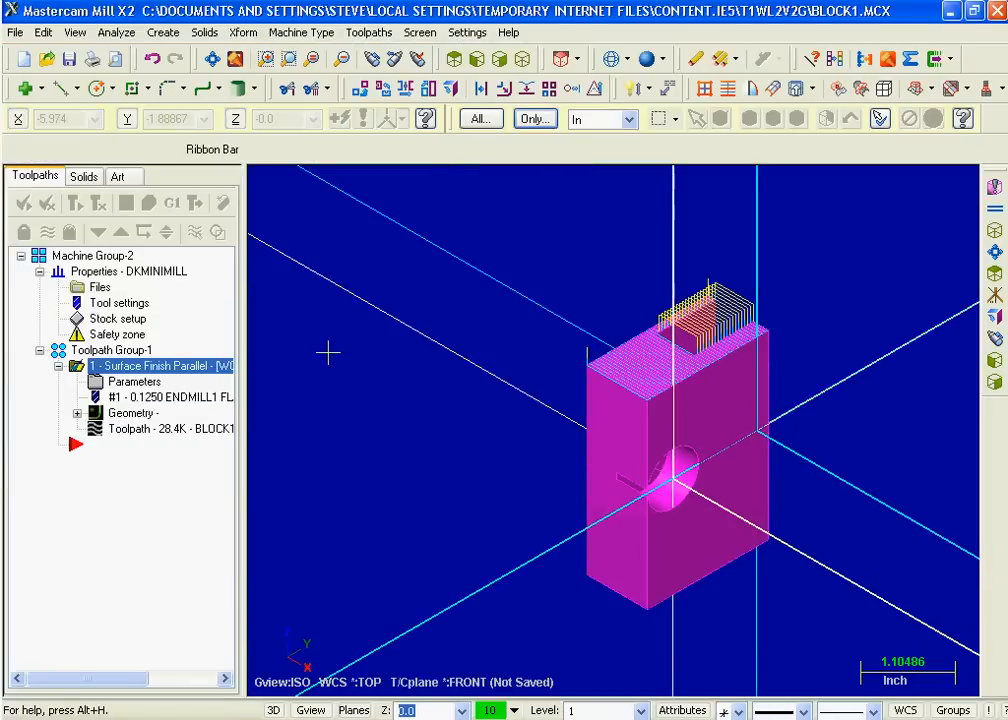
Start a second Surface Finish Parallel toolpath and pick the solid block at its front face as drive geometry.
right_click(100, 506)
mouse_move(160, 41)
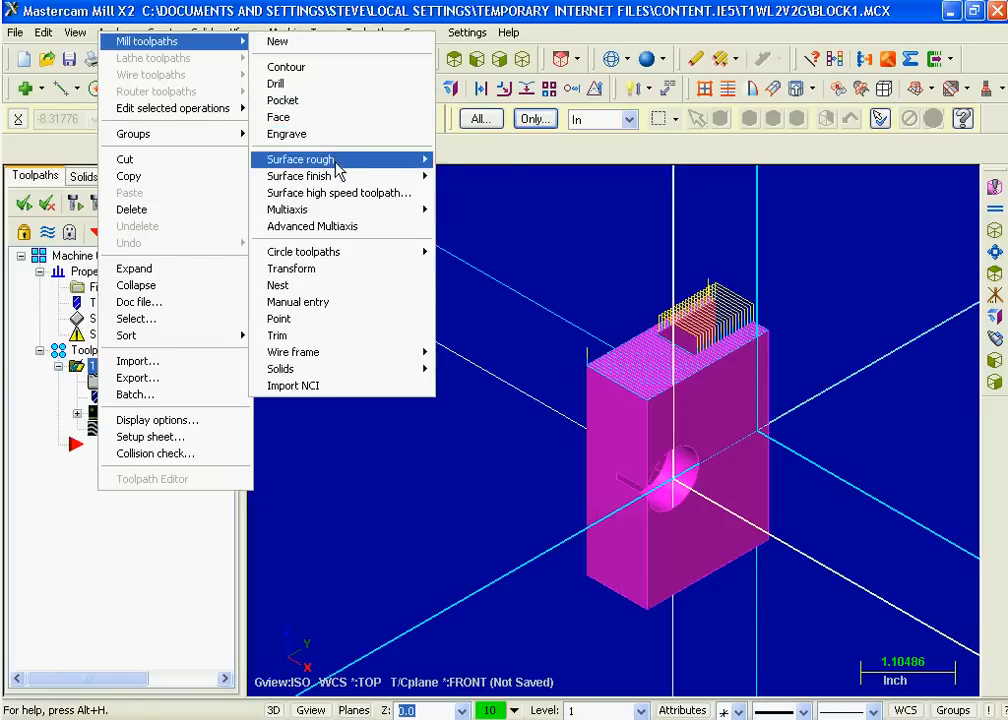
mouse_move(340, 176)
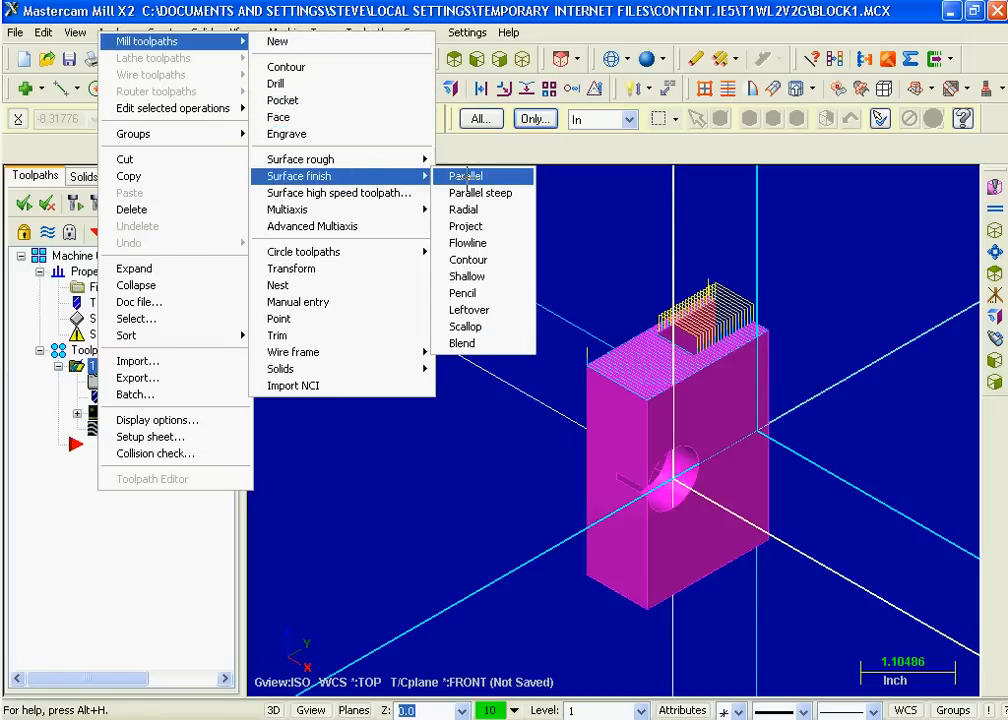
left_click(467, 179)
left_click(607, 466)
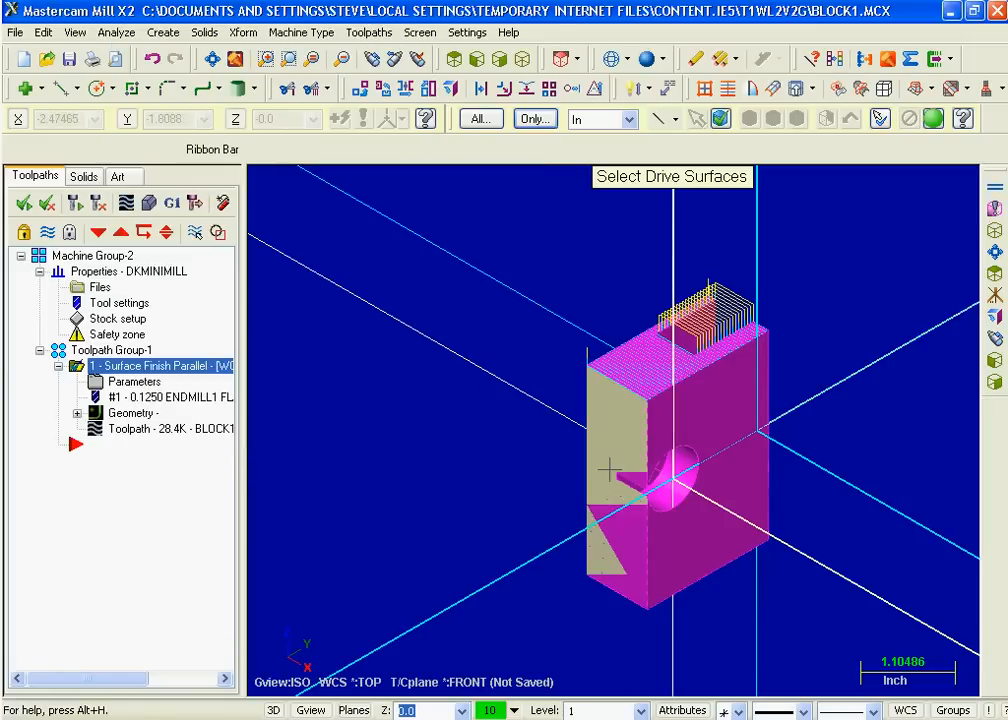
left_click(615, 457)
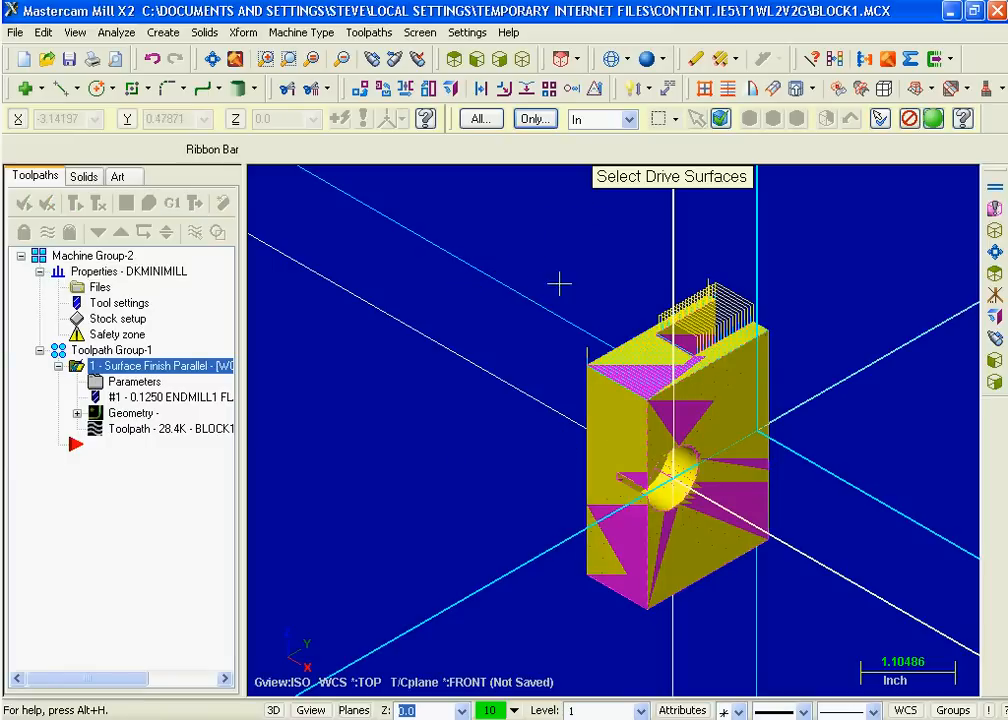
Limit solid selection to faces and generate the front Surface Finish Parallel toolpath with the 0.125 flat endmill.
left_click(720, 120)
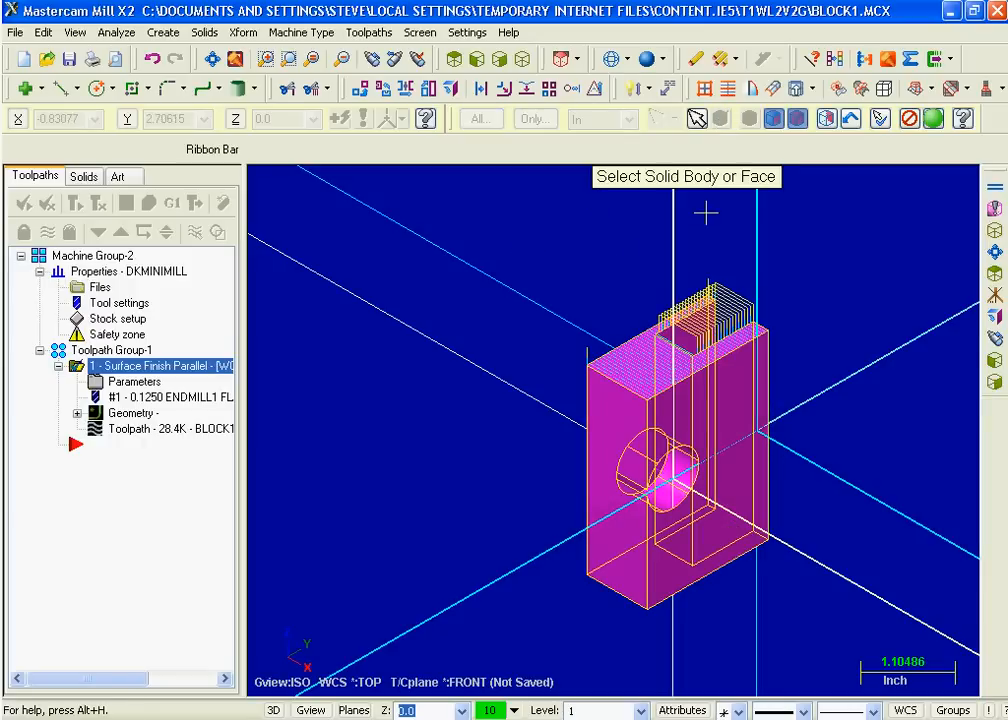
key("Escape")
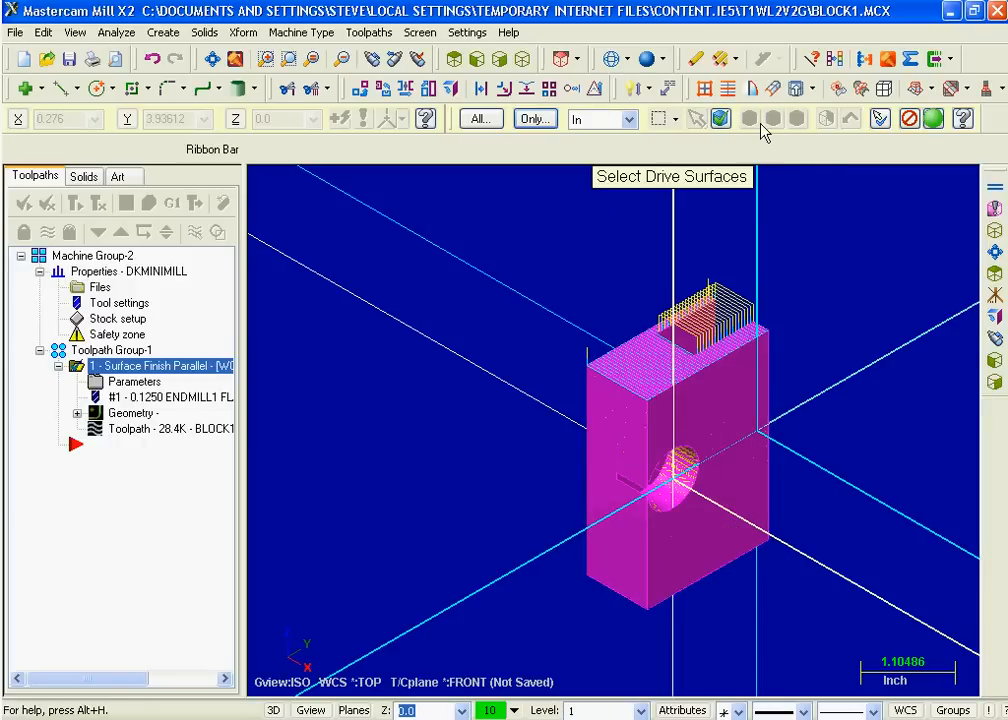
left_click(721, 119)
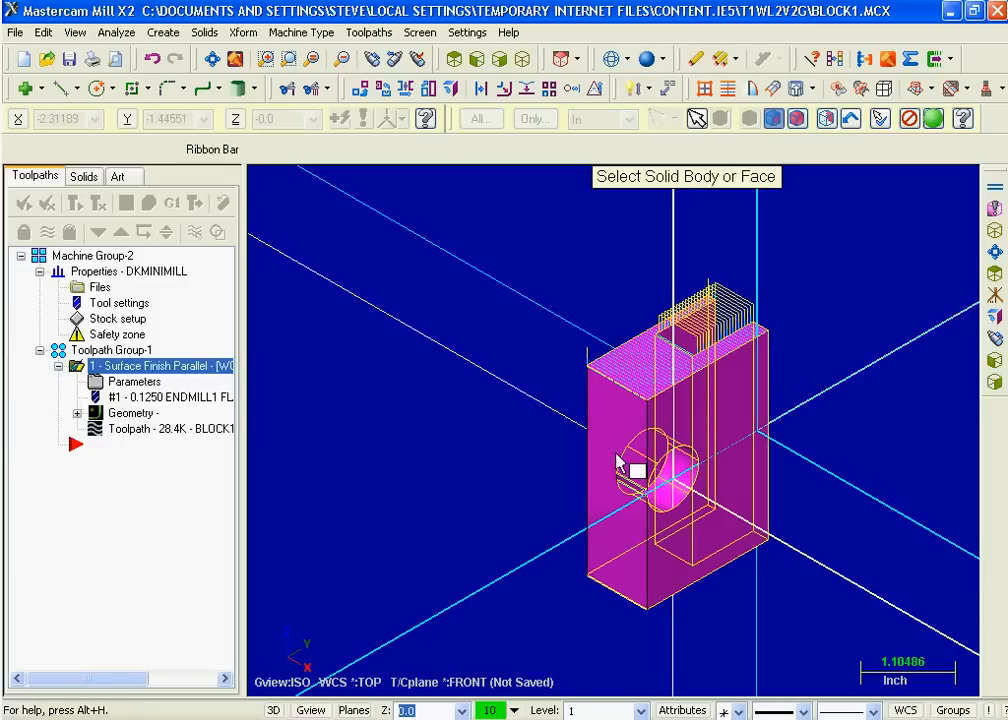
left_click(932, 119)
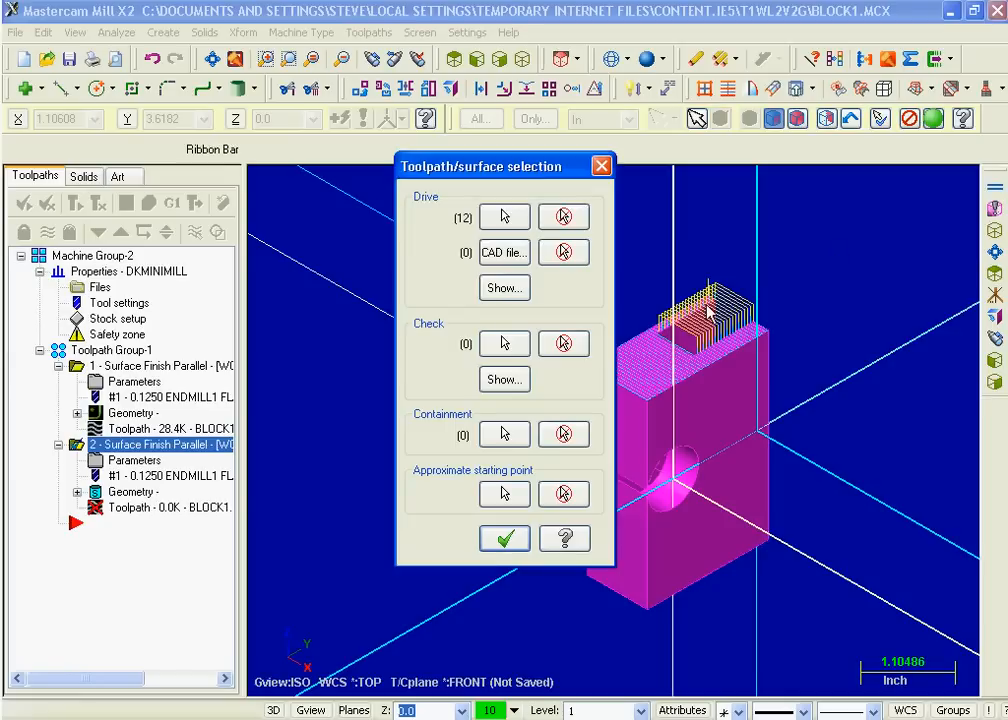
left_click(505, 540)
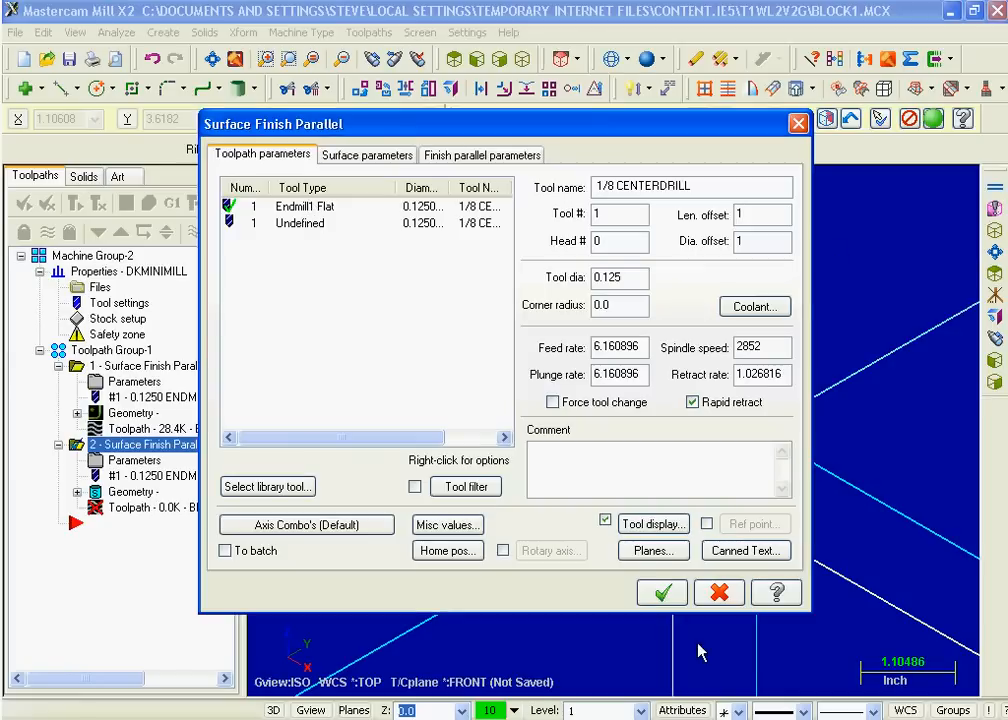
left_click(665, 594)
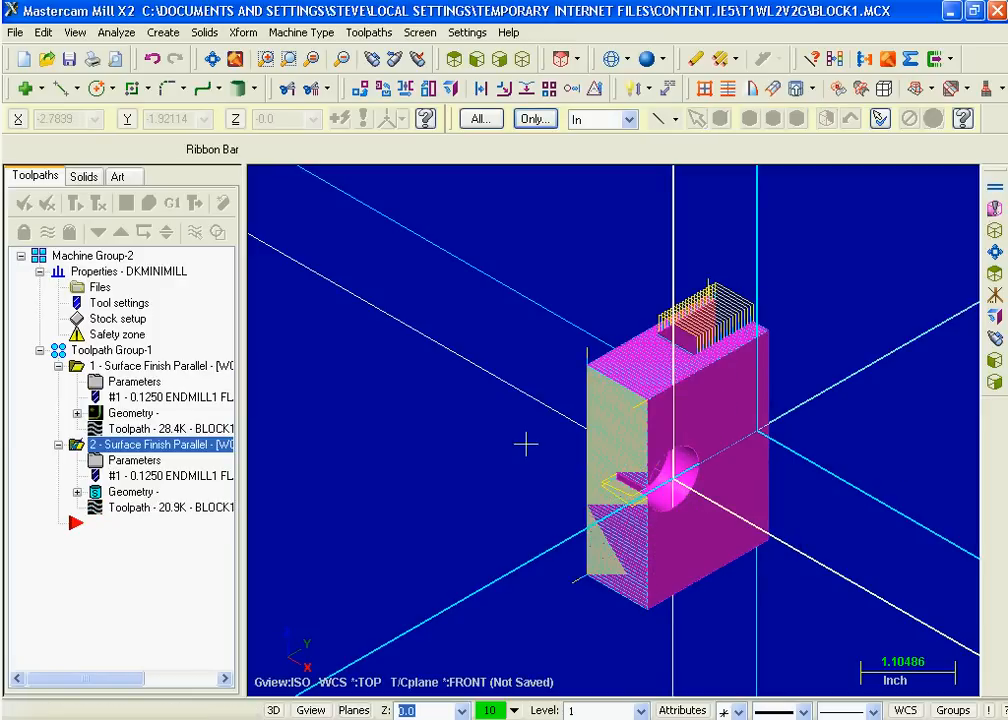
Check the coordinate system, tool plane and construction plane assigned to the second Surface Finish Parallel toolpath.
left_click(97, 351)
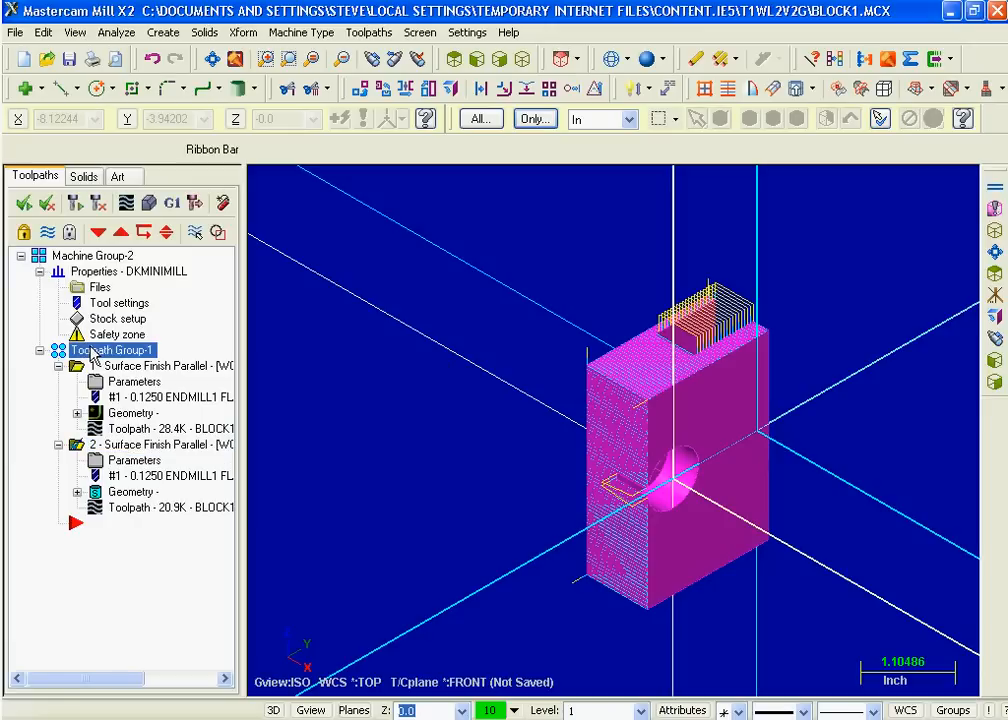
left_click(96, 460)
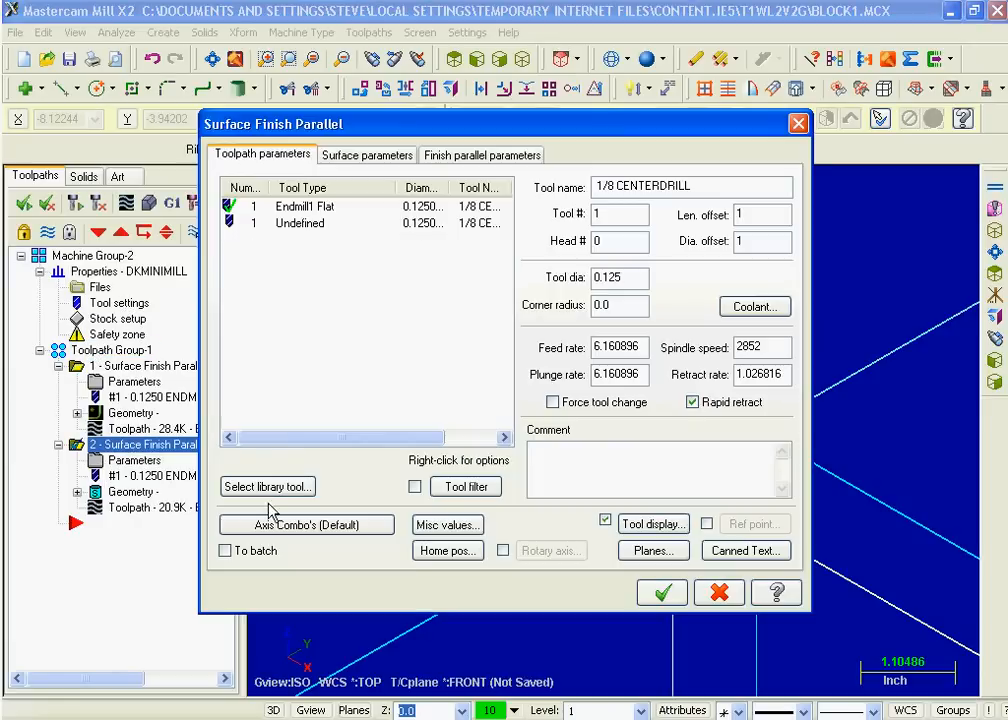
left_click(654, 550)
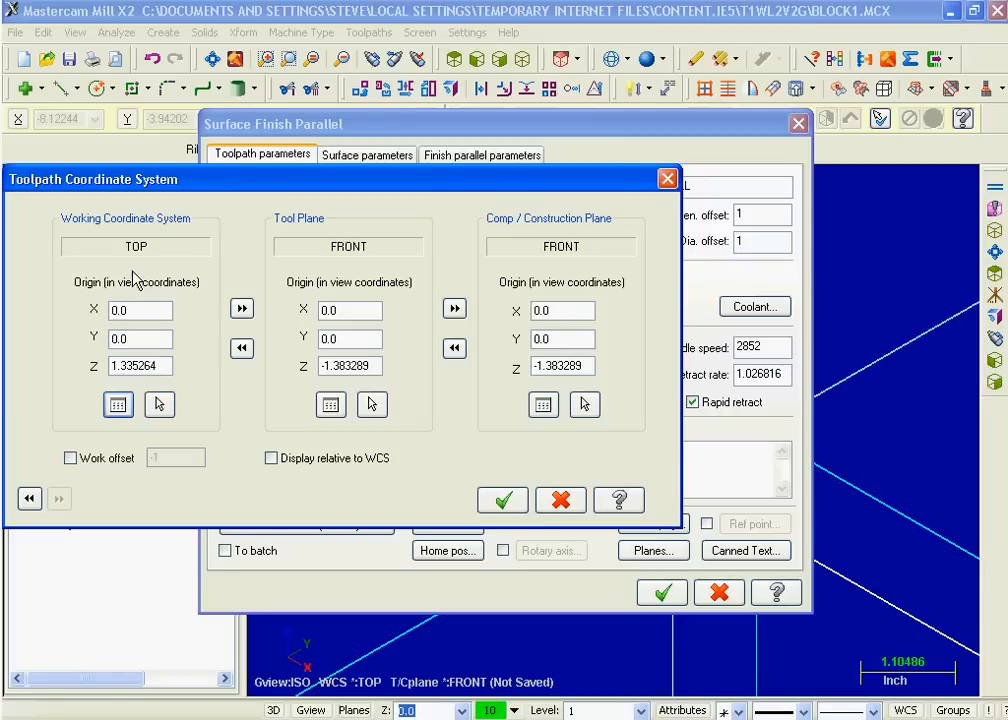
left_click(505, 499)
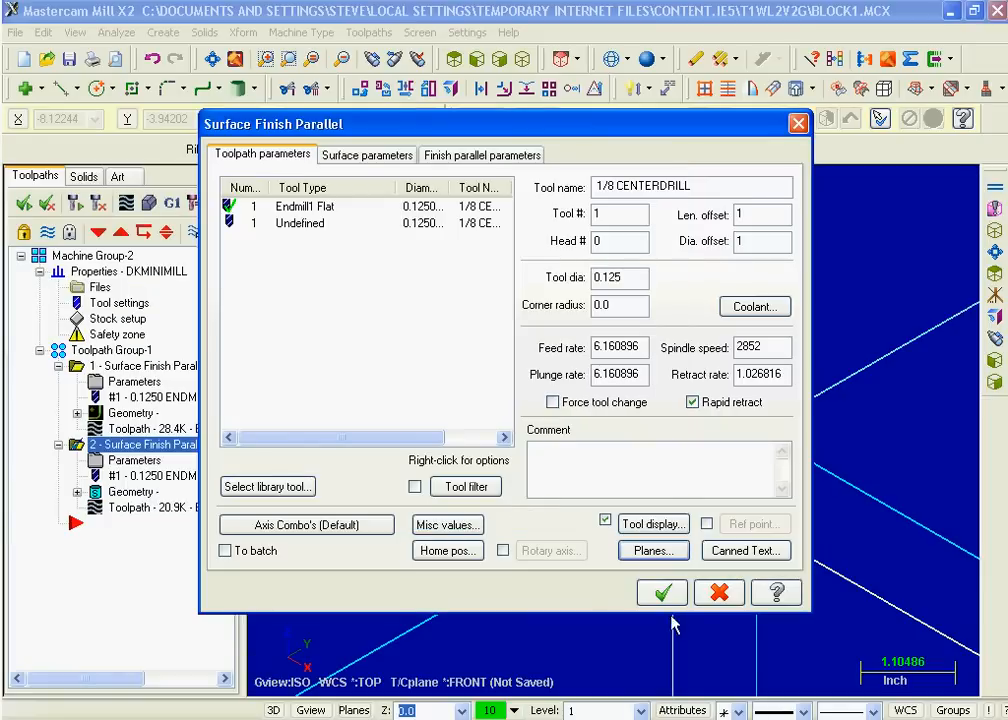
left_click(662, 593)
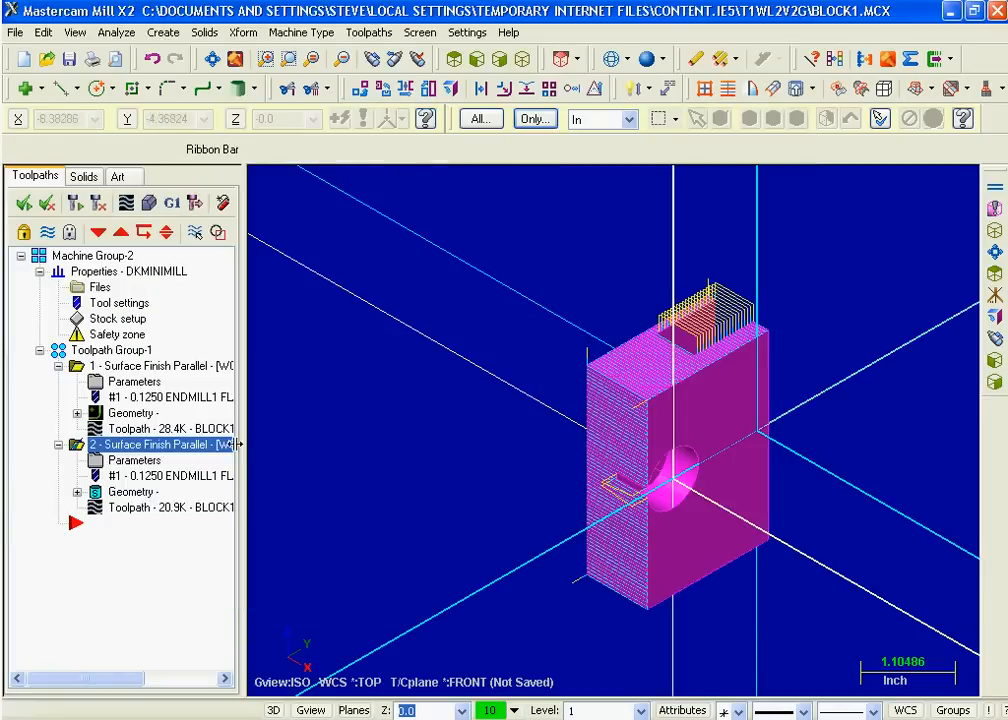
Reset the construction and tool planes to TOP with the top graphics view, and return to an isometric display.
right_click(453, 477)
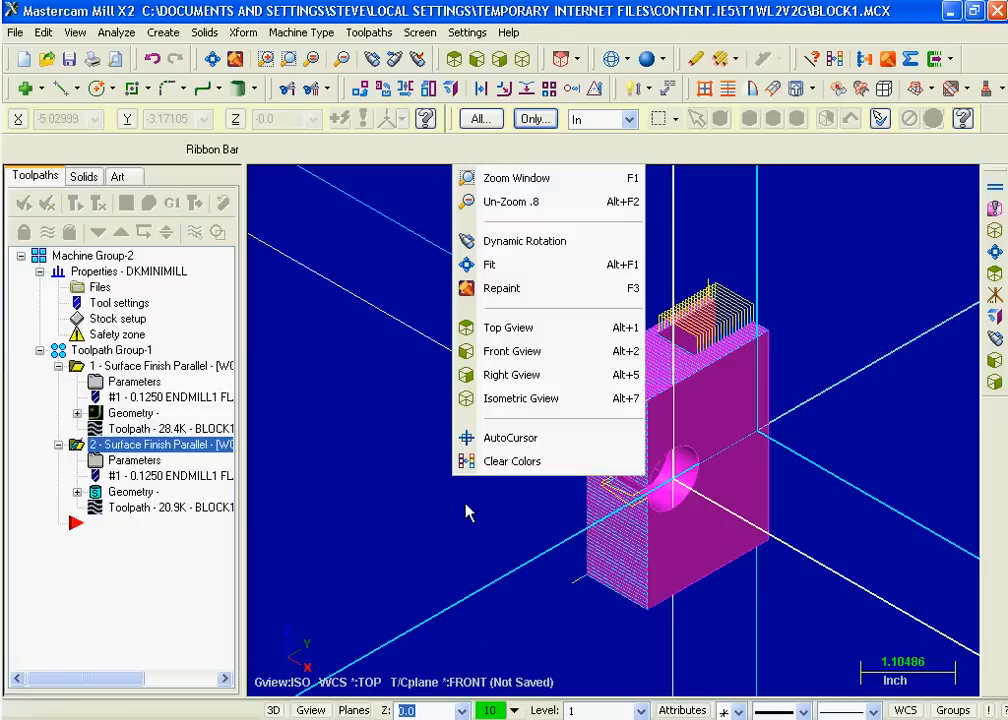
left_click(510, 328)
right_click(416, 281)
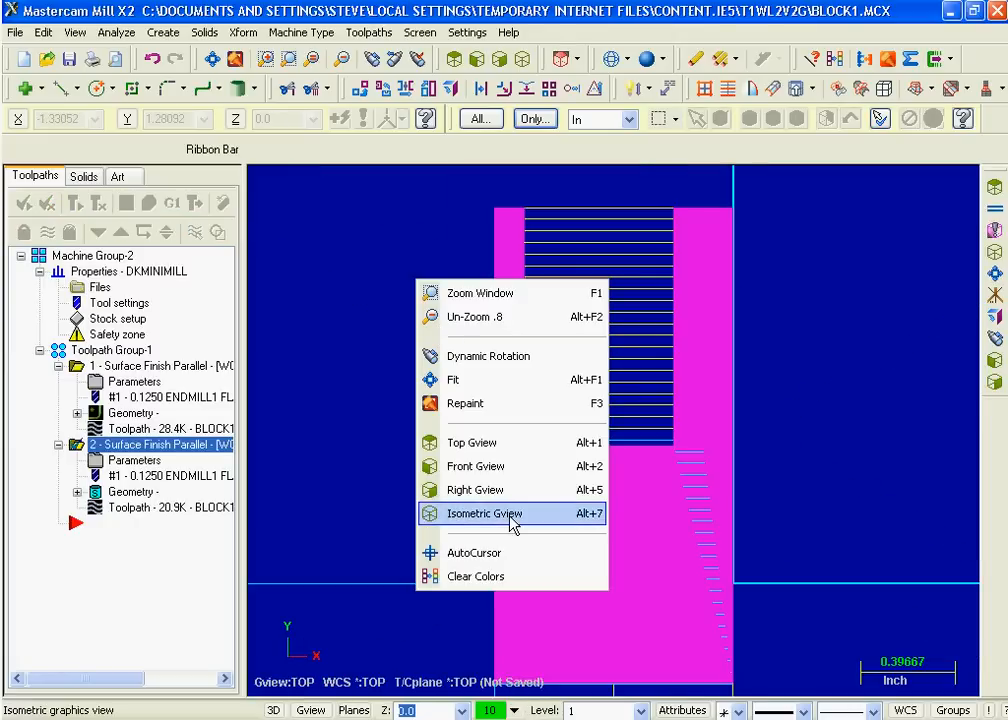
left_click(513, 518)
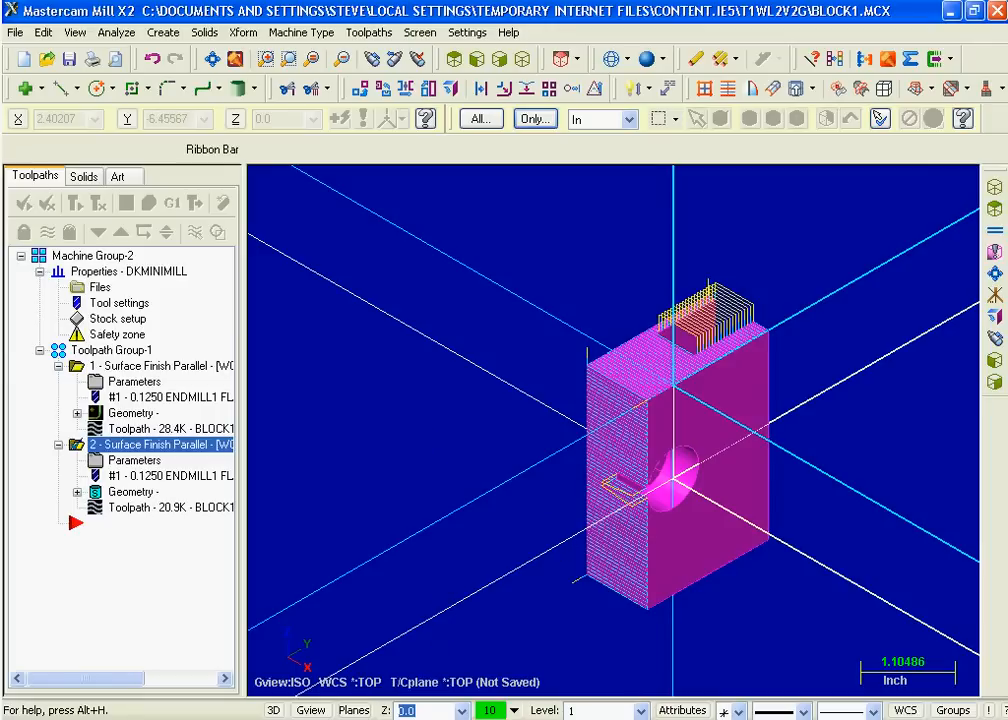
Make the FRONT view the working coordinate system, construction plane and tool plane, and display the block isometrically.
left_click(905, 710)
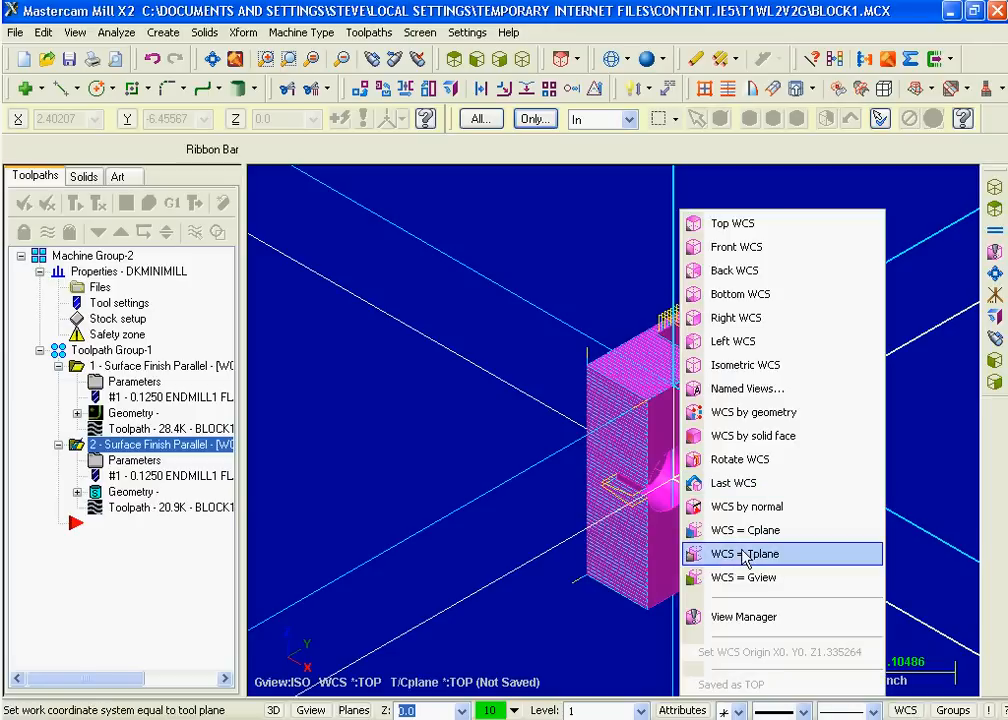
left_click(757, 620)
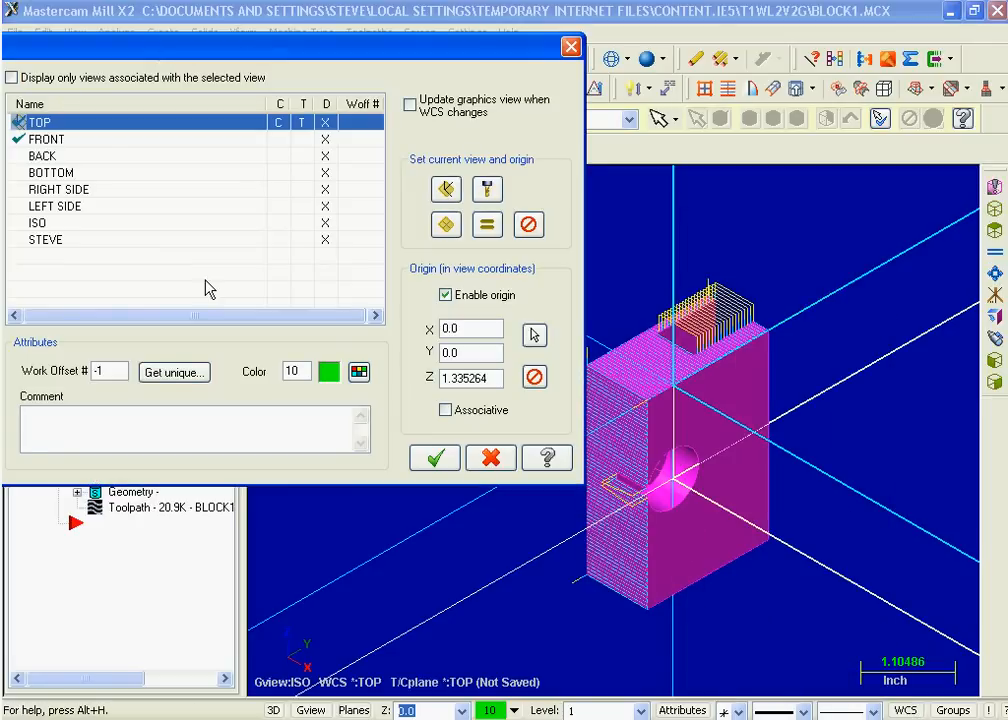
left_click(281, 140)
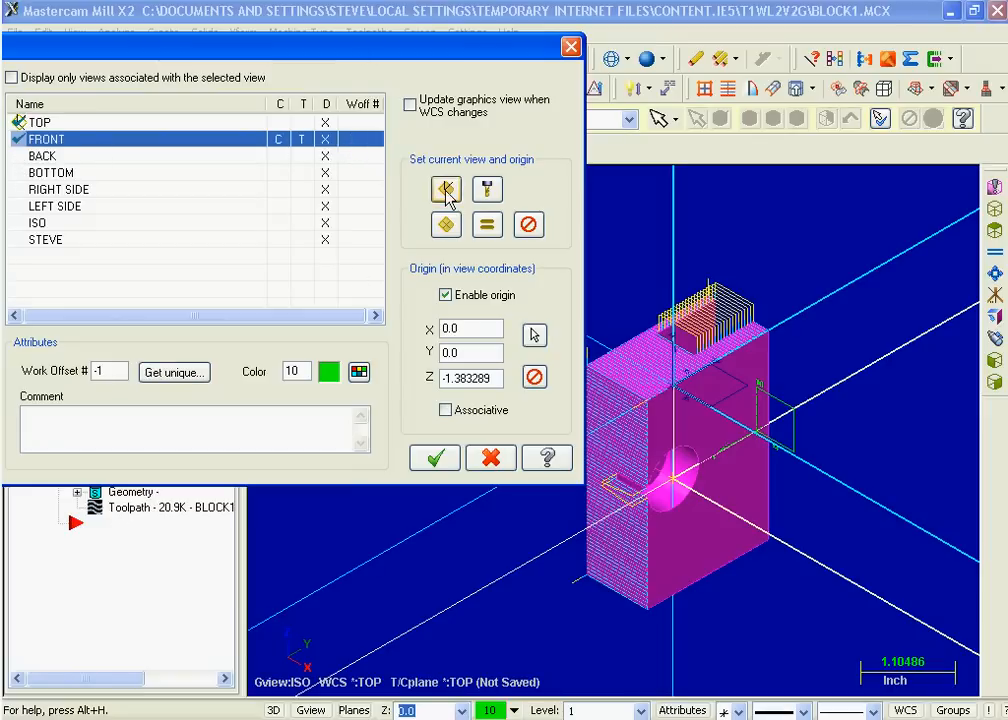
left_click(486, 224)
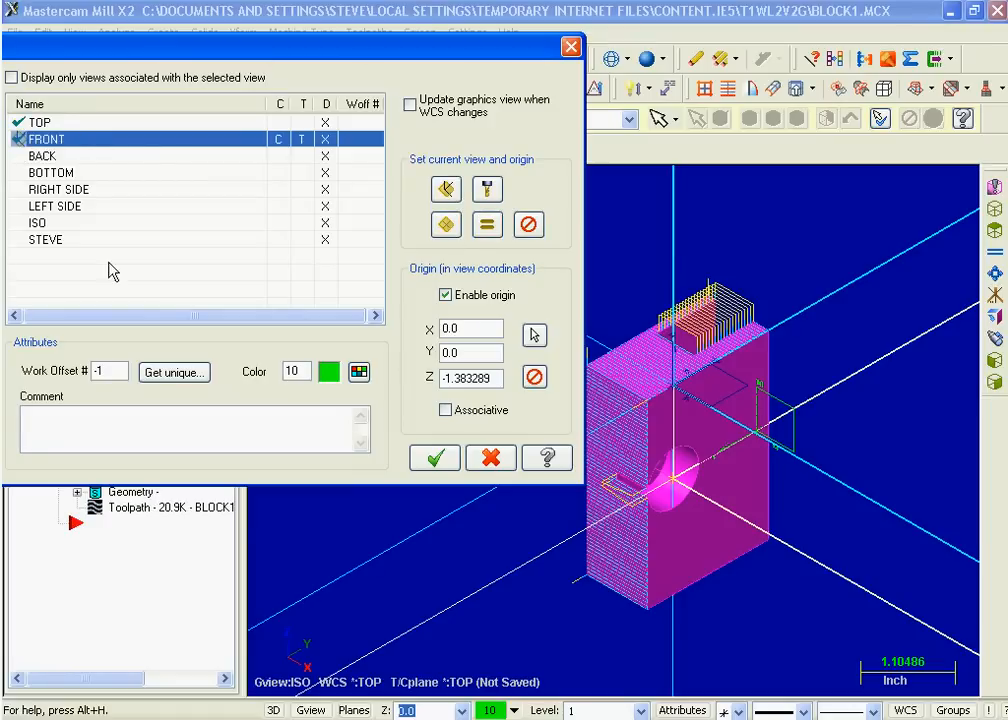
left_click(435, 457)
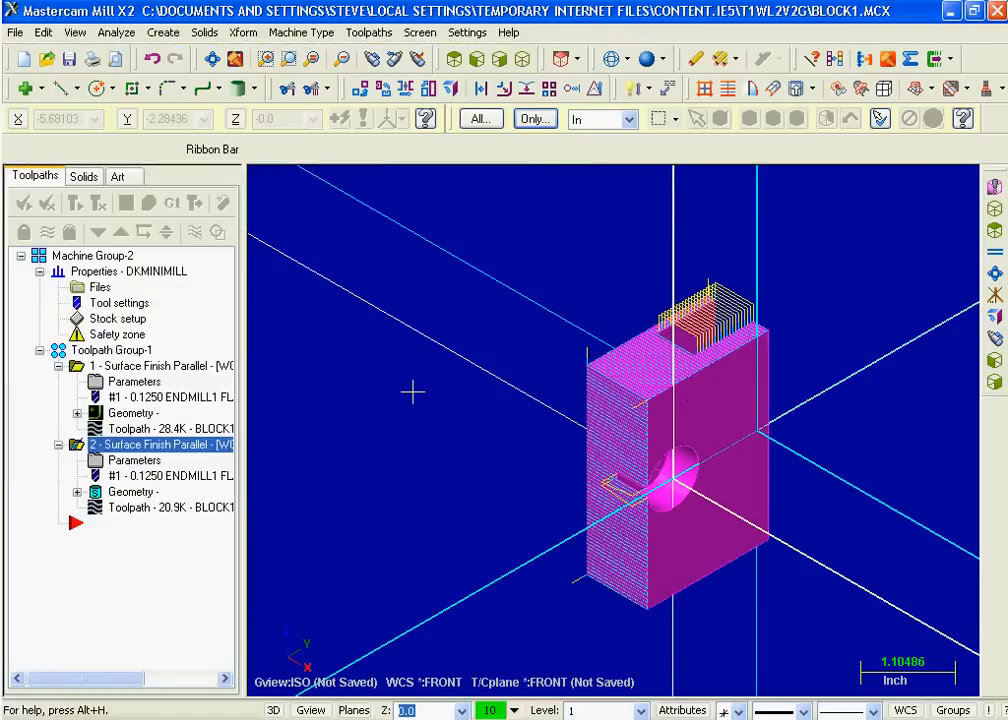
right_click(414, 395)
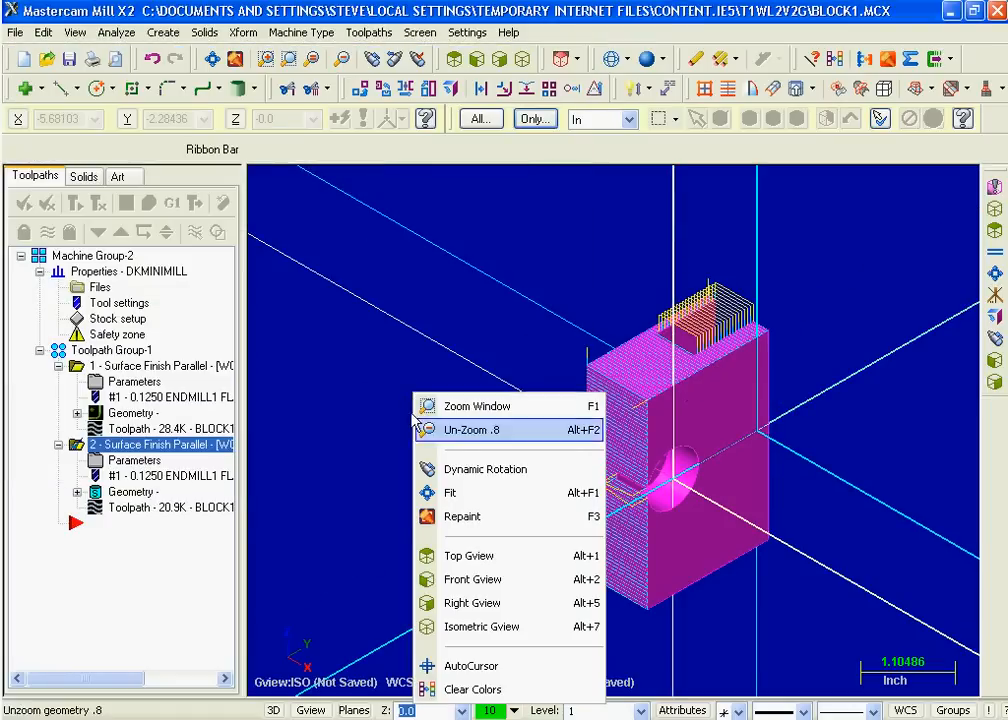
left_click(480, 626)
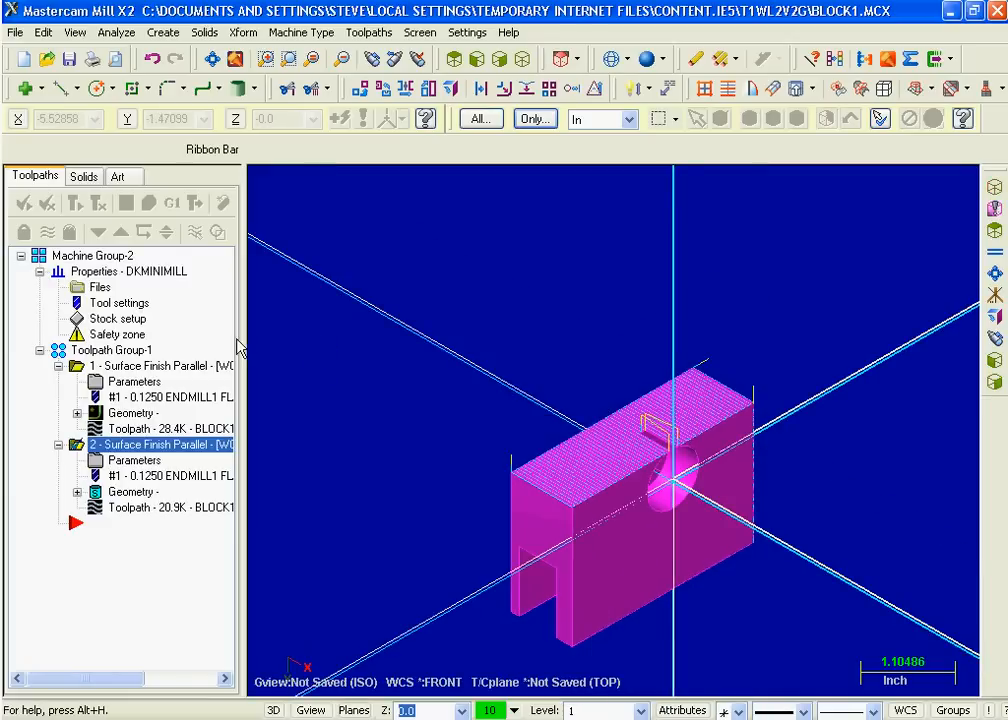
right_click(321, 262)
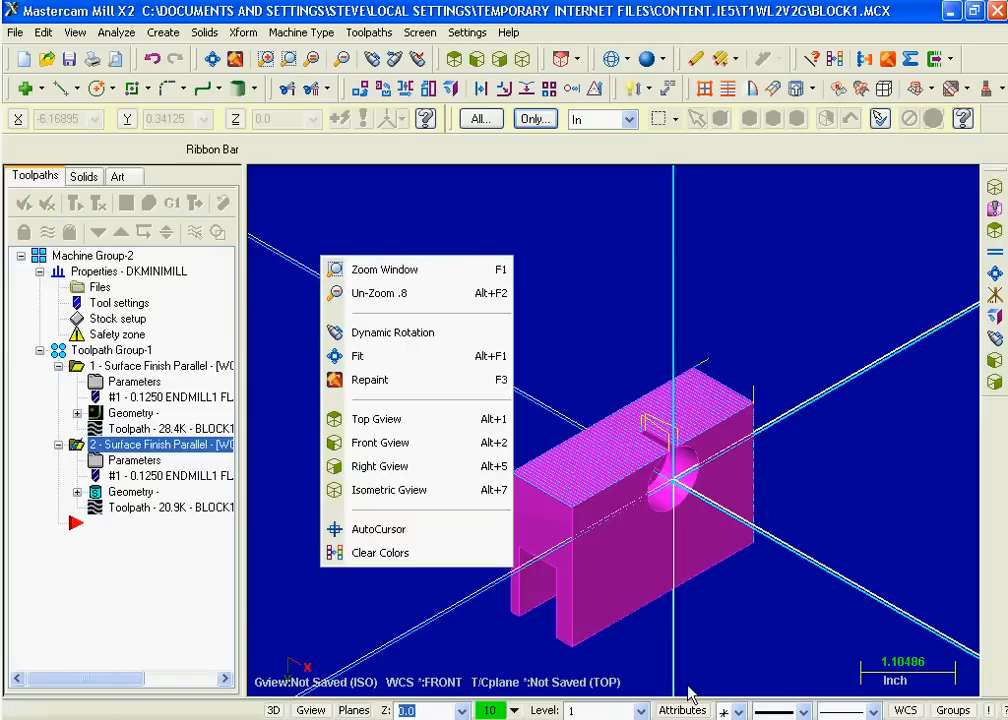
left_click(688, 688)
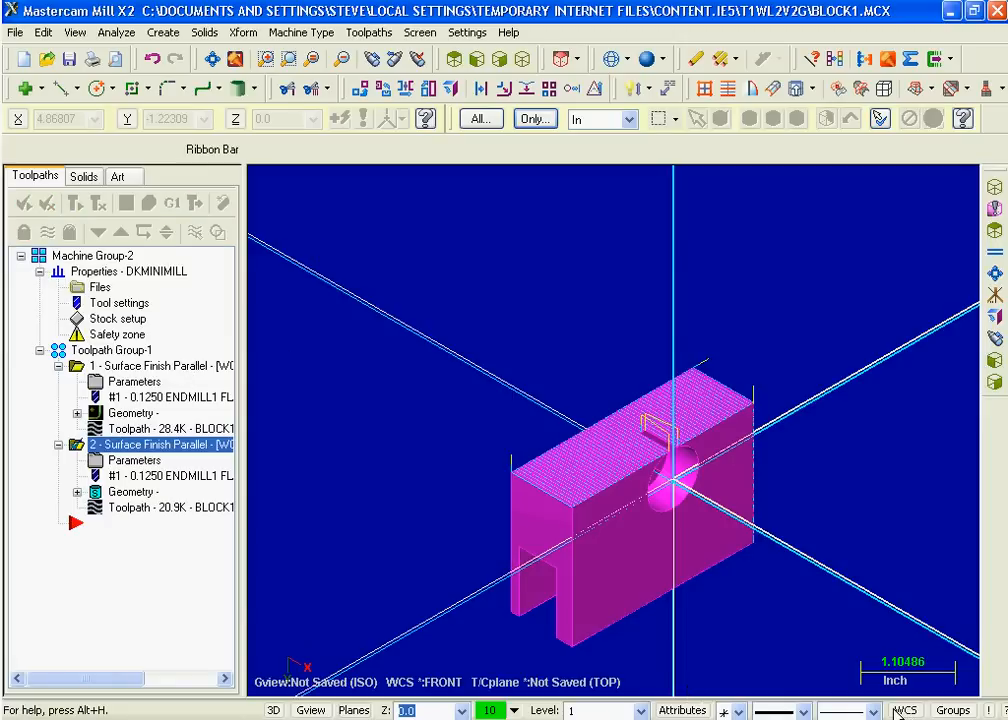
Restore the TOP view as the working coordinate system in the View Manager and display the block isometrically.
left_click(897, 710)
left_click(765, 617)
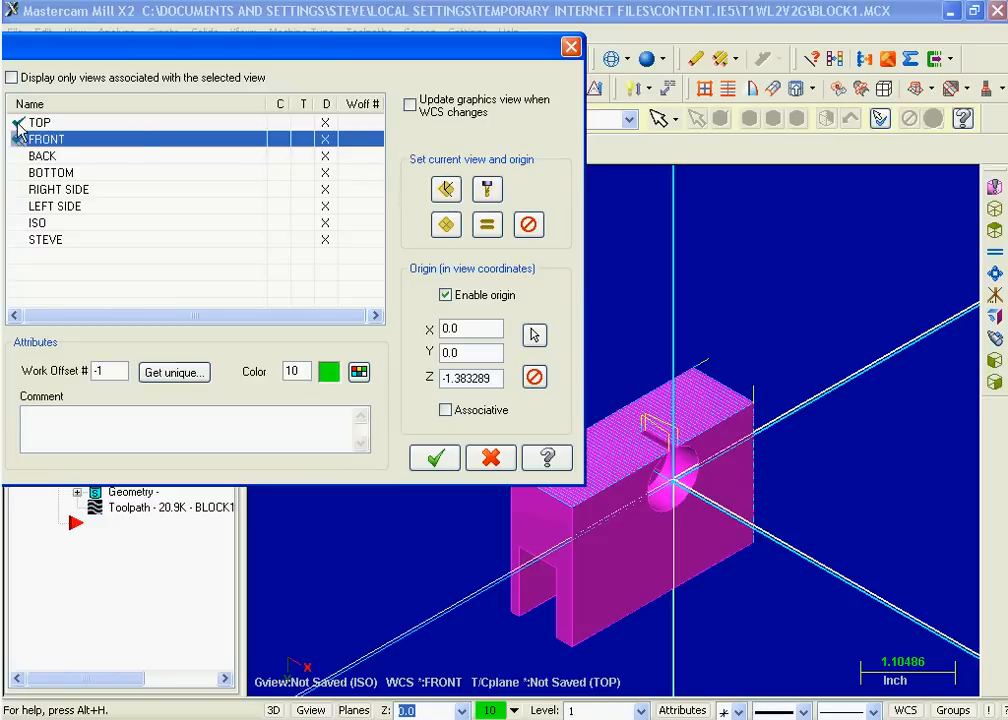
left_click(17, 125)
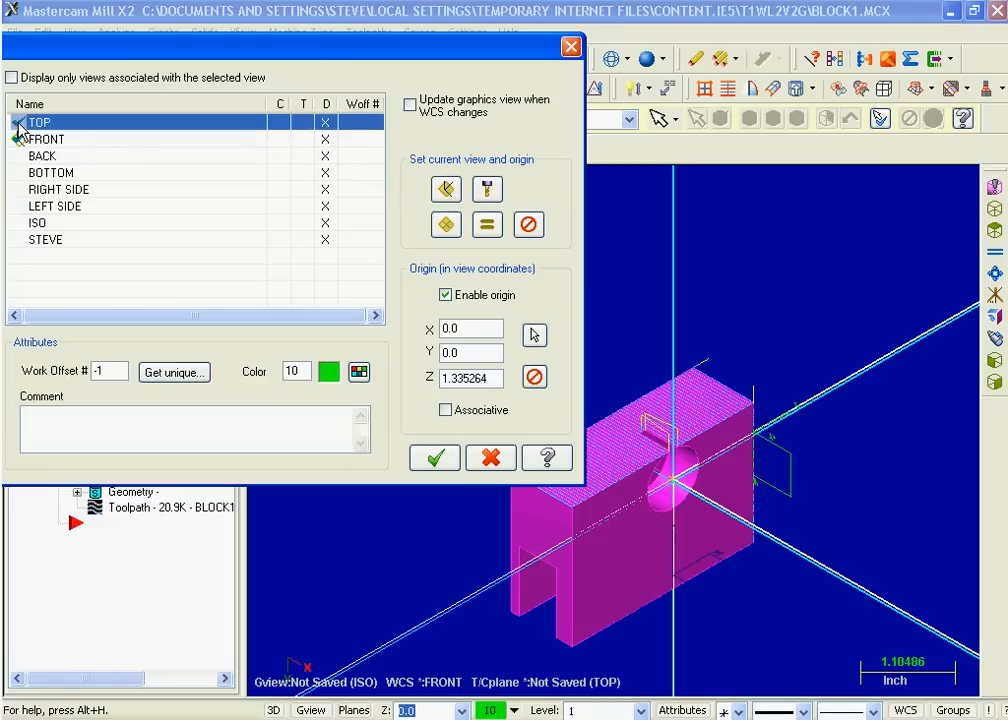
left_click(446, 190)
left_click(440, 460)
right_click(453, 412)
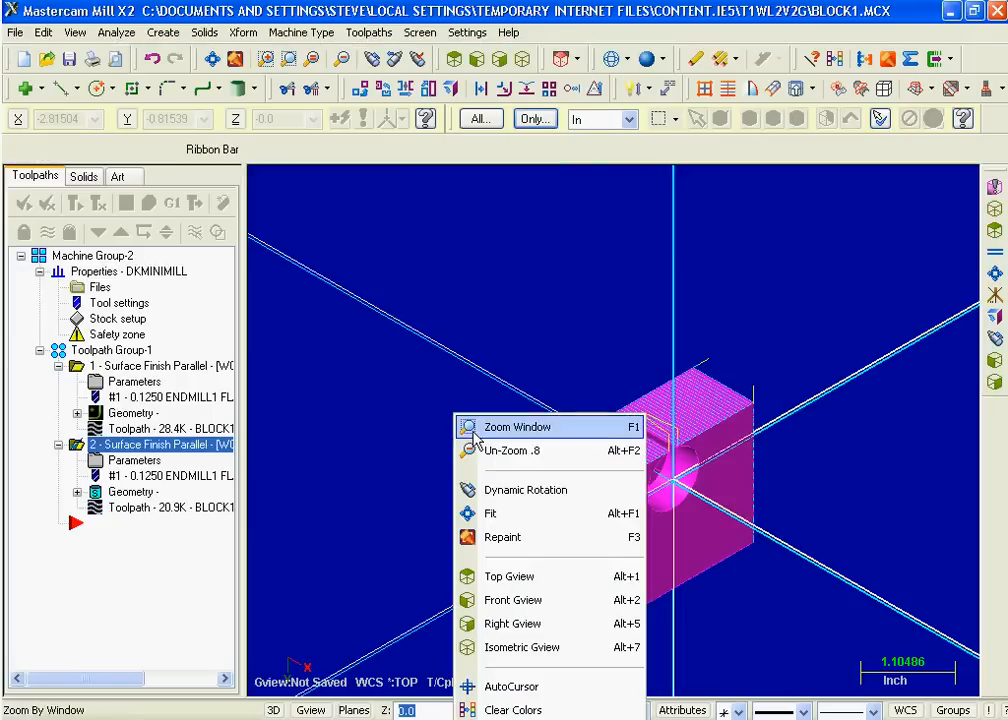
left_click(558, 656)
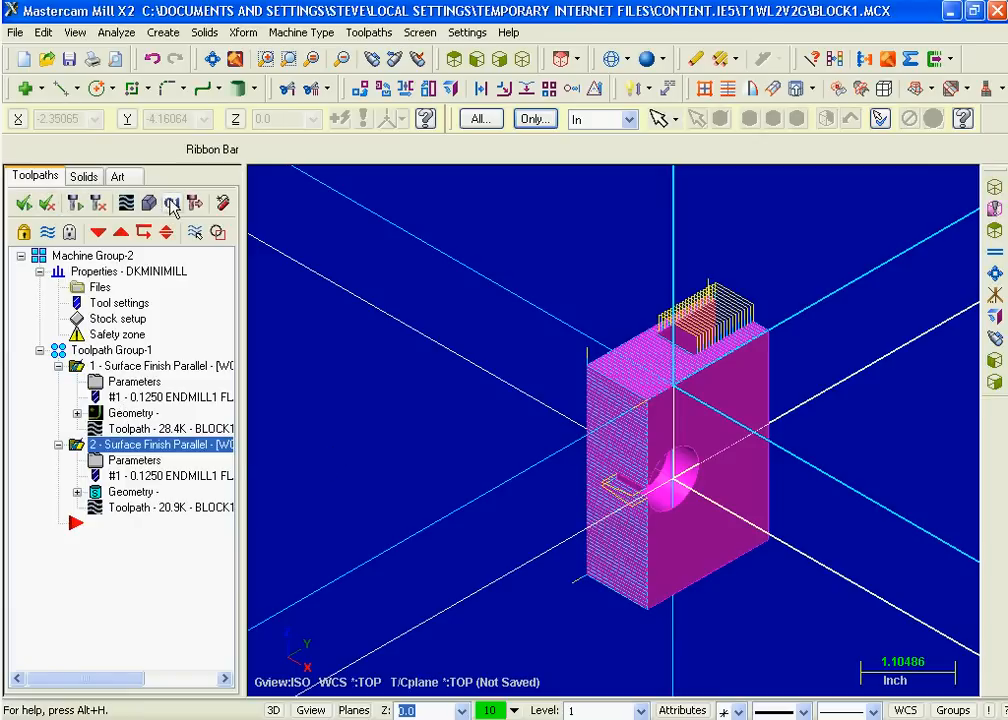
Post both Surface Finish Parallel toolpaths to the NC file BLOCK1.NC and open it for editing.
left_click(172, 204)
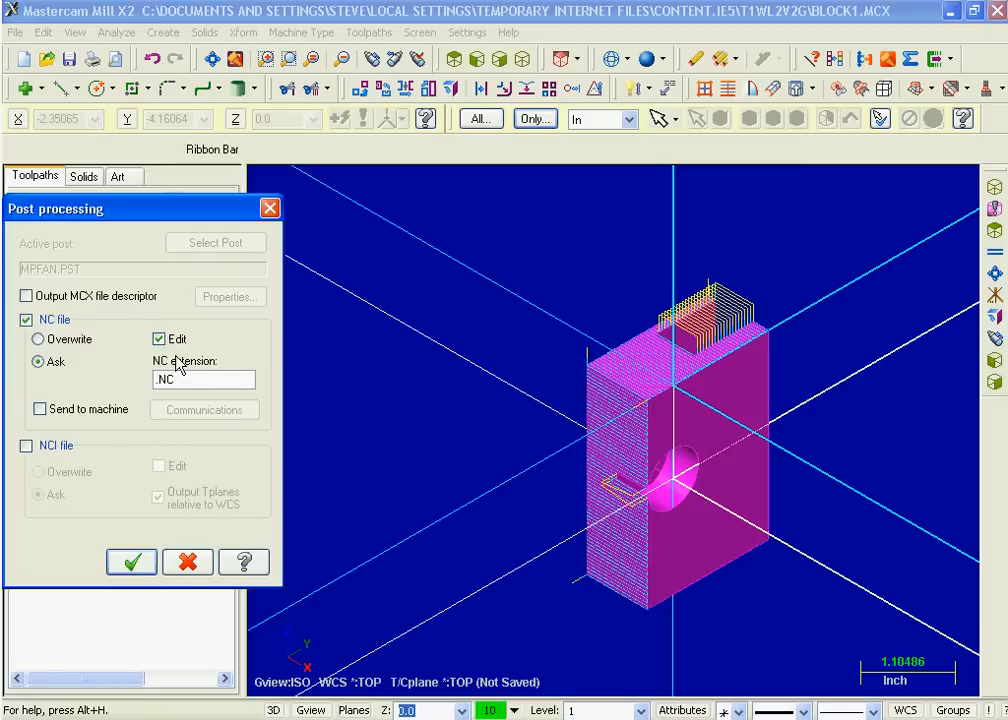
left_click(131, 561)
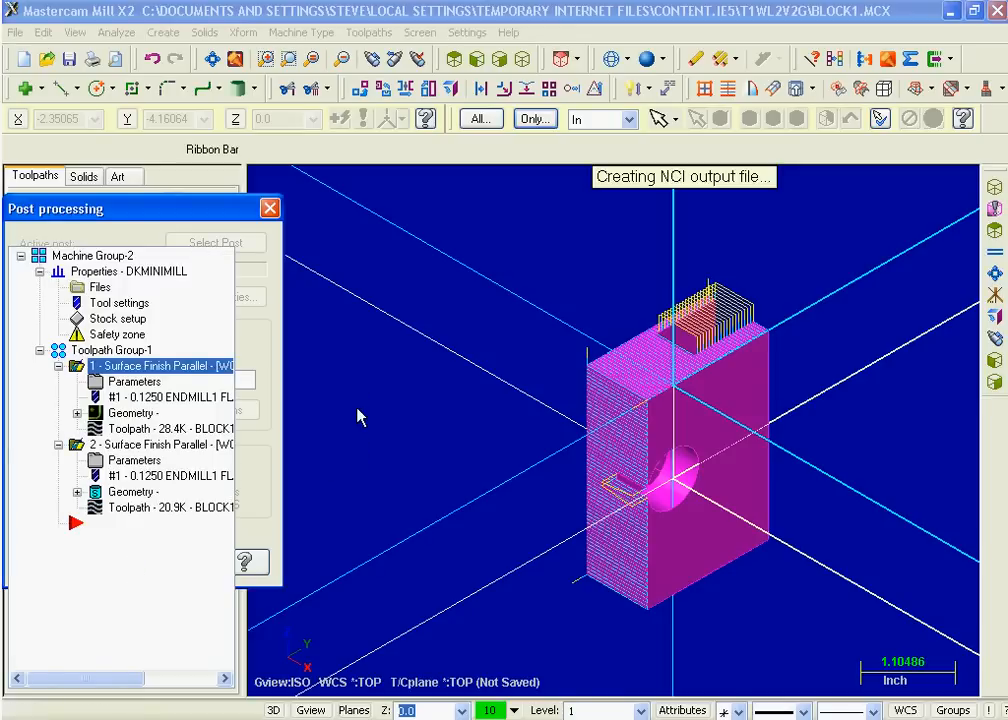
left_click(508, 378)
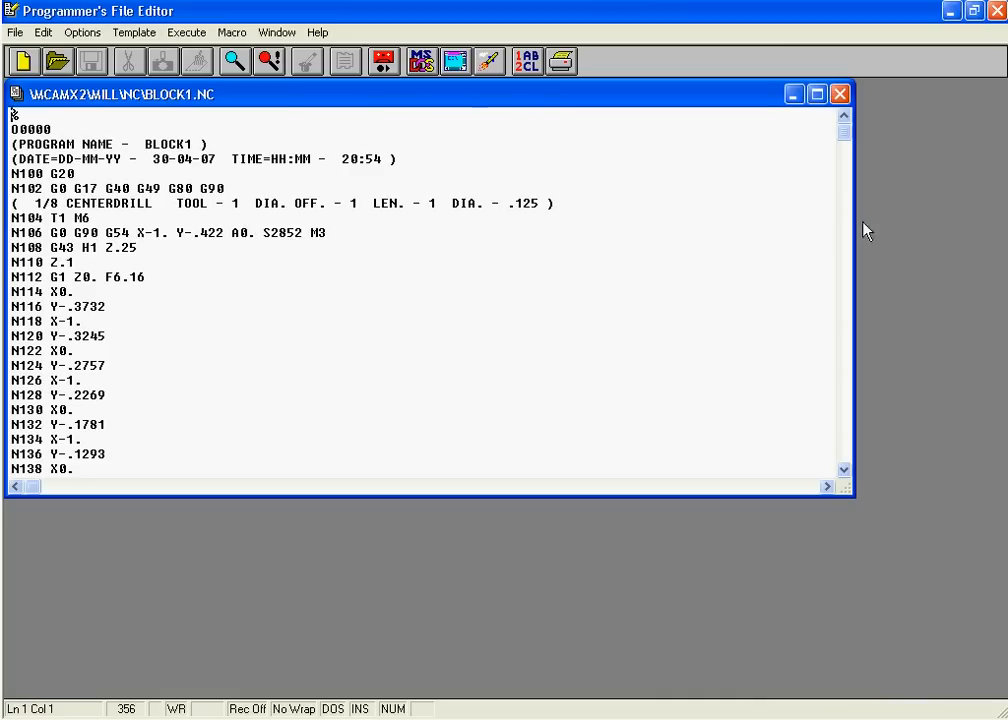
Examine the work offsets and A-axis rotation of both toolpaths in BLOCK1.NC, and close the editor.
left_click_drag(846, 143, 826, 334)
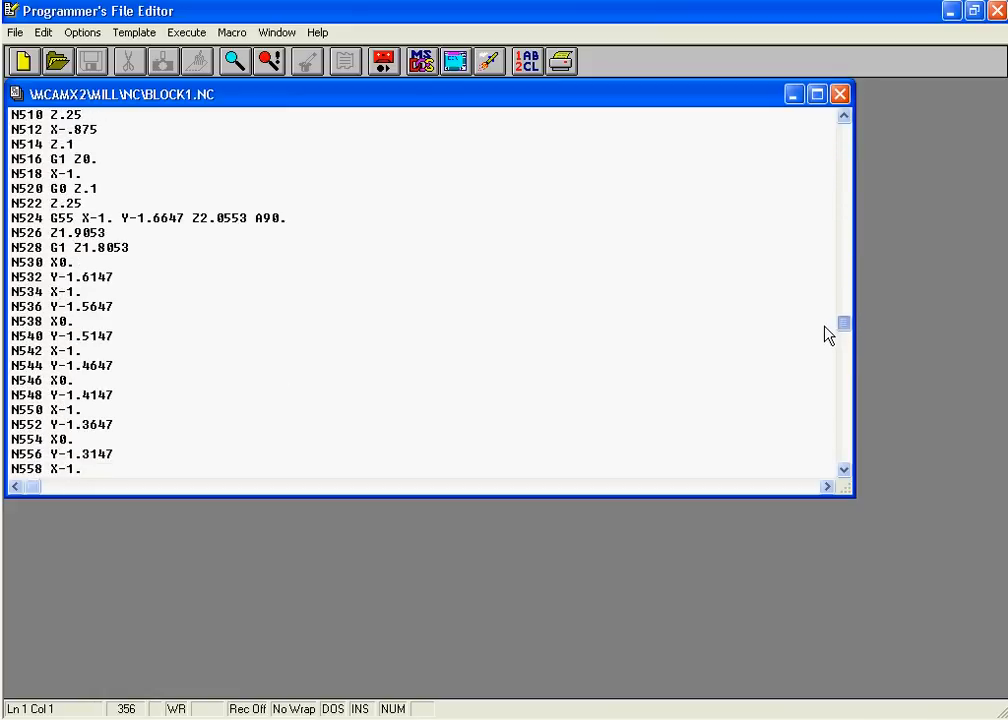
left_click_drag(249, 218, 306, 216)
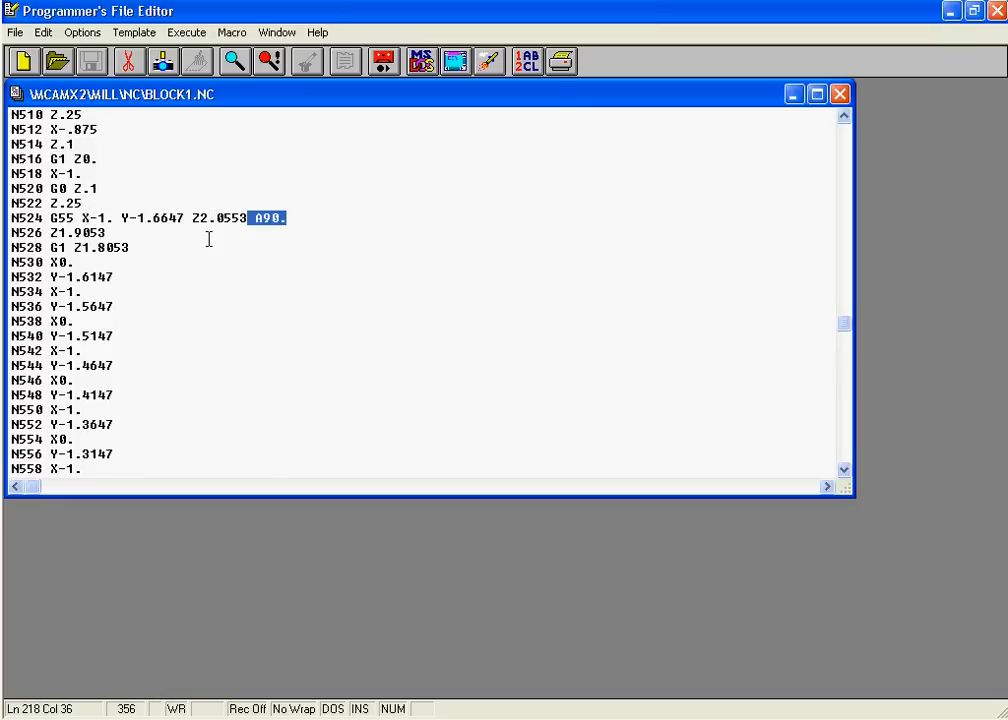
left_click_drag(845, 318, 844, 139)
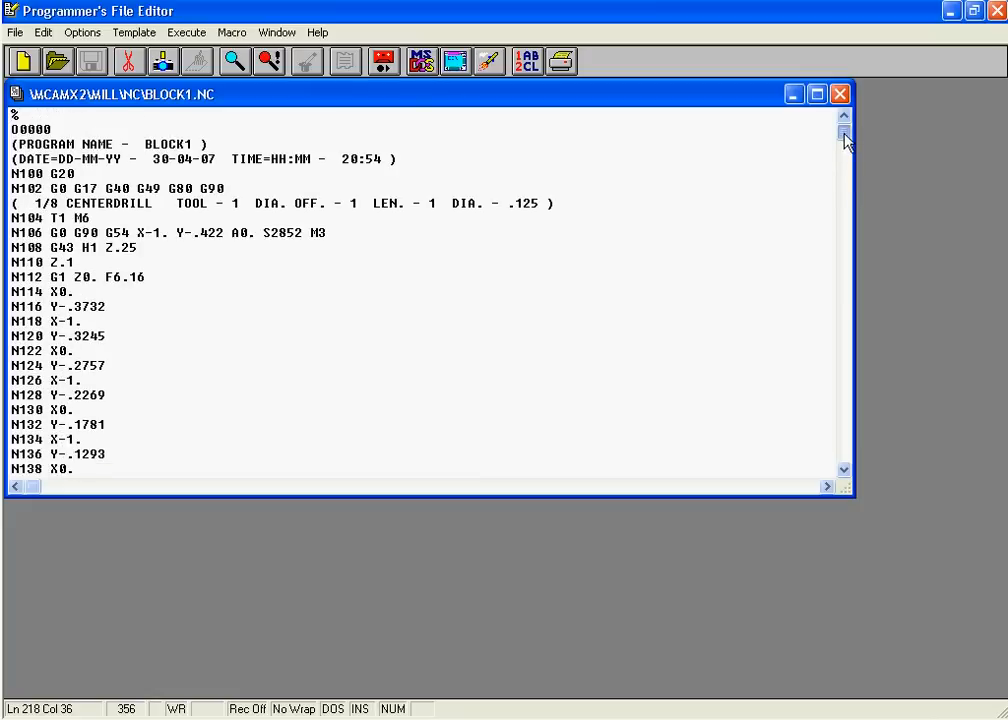
left_click_drag(128, 233, 91, 233)
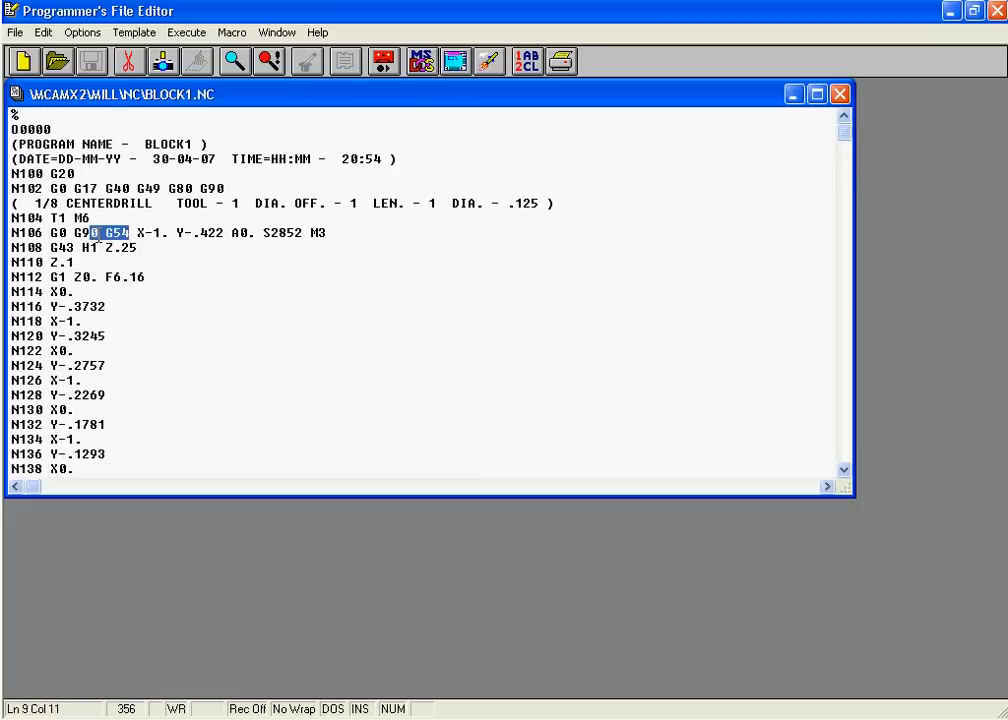
left_click(1000, 12)
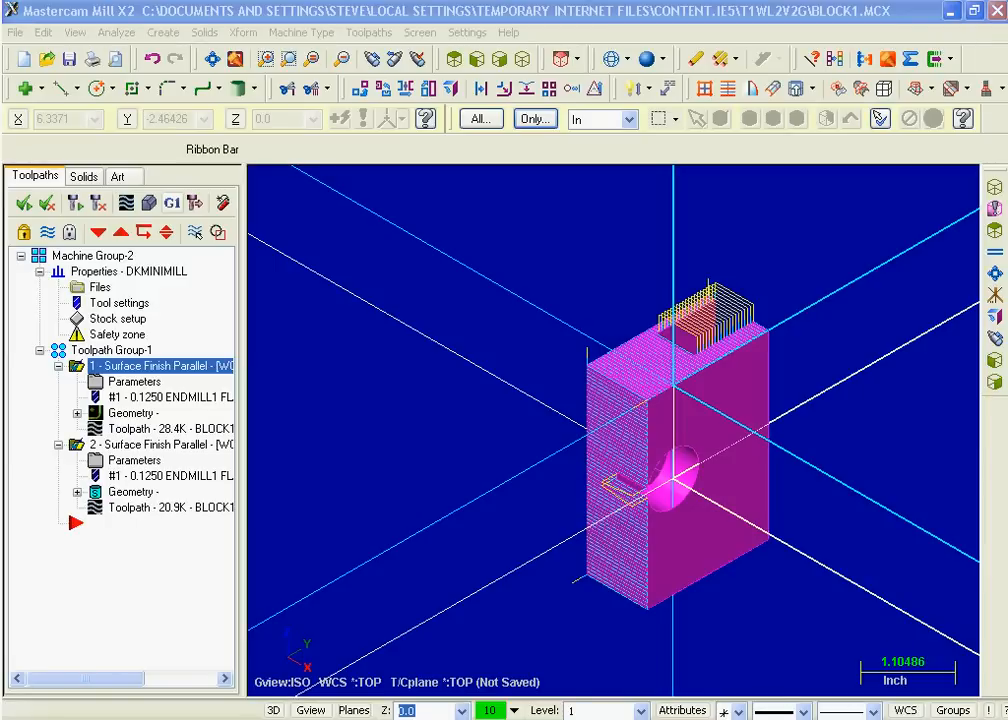
right_click(868, 718)
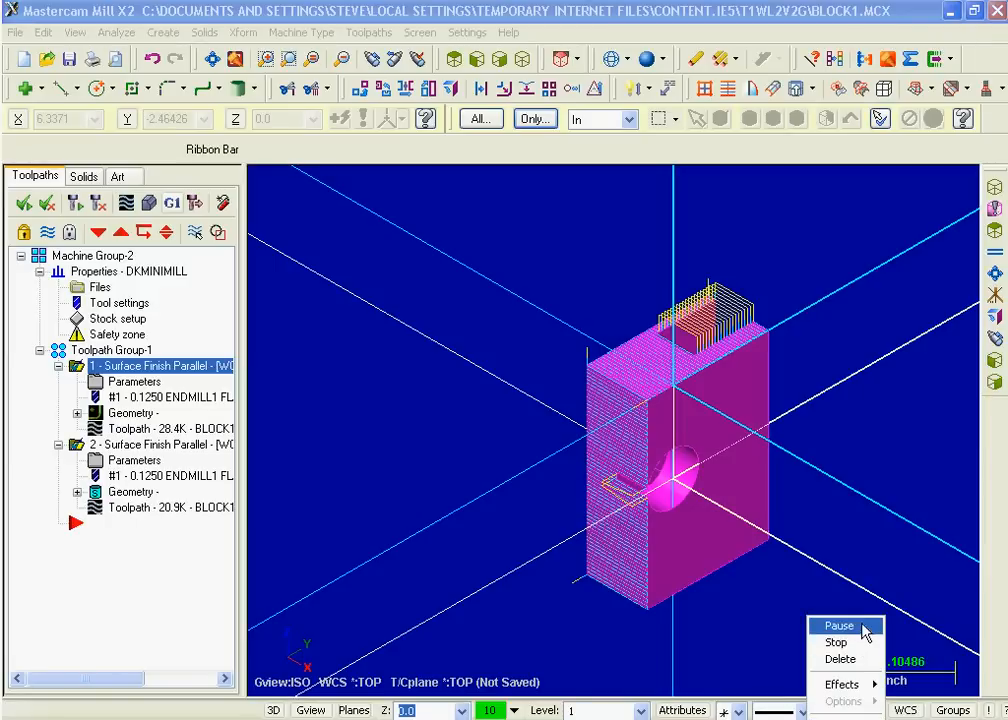